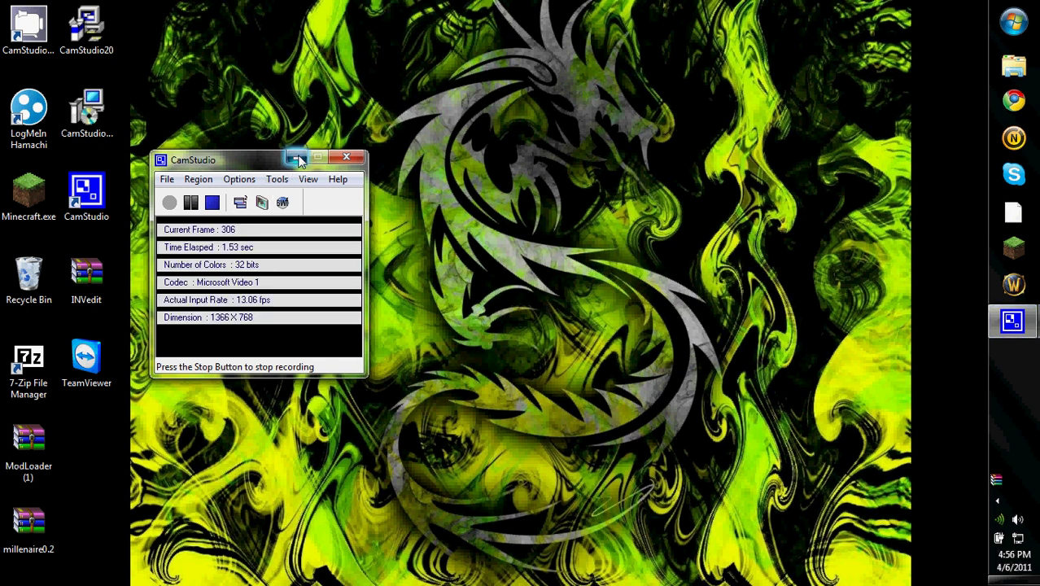
Minimize the screen recorder and select the millenaire0.2, ModLoader and 7-Zip desktop icons.
left_click(298, 159)
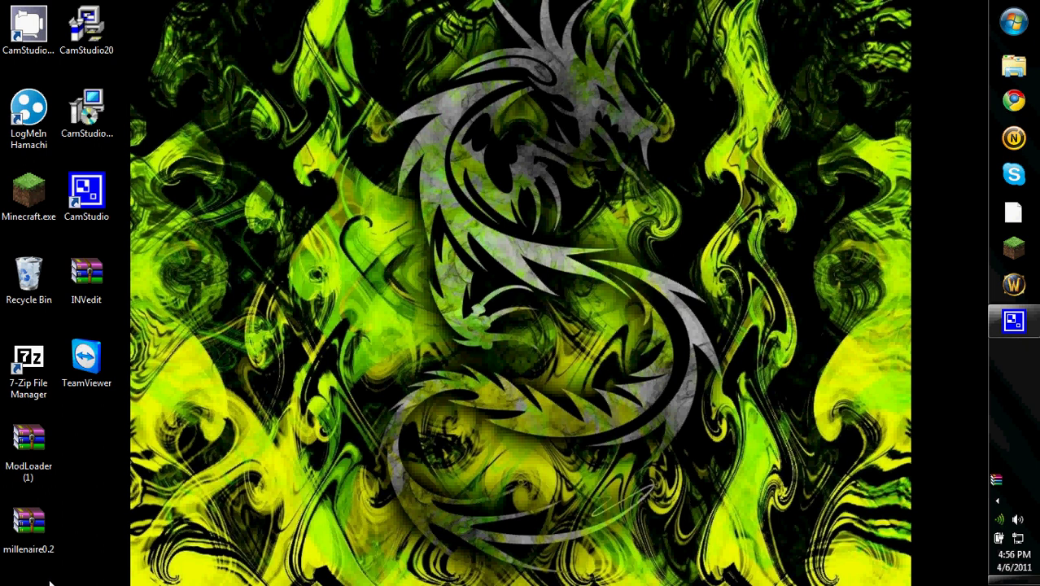
mouse_move(49, 580)
left_mouse_down()
mouse_move(17, 423)
mouse_move(16, 352)
left_mouse_up()
left_click(37, 543)
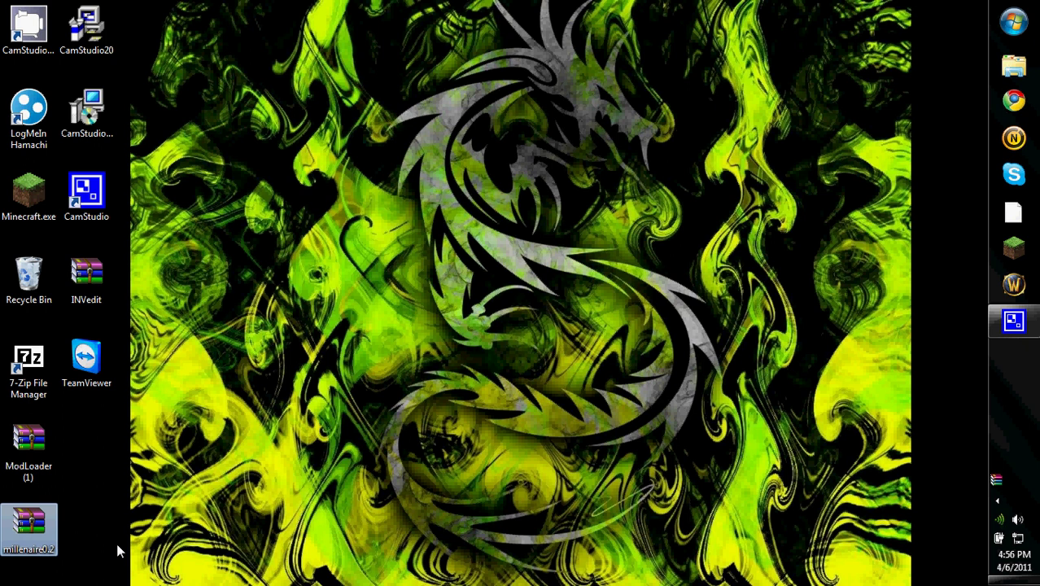
mouse_move(41, 581)
left_mouse_down()
mouse_move(28, 317)
mouse_move(33, 325)
left_mouse_up()
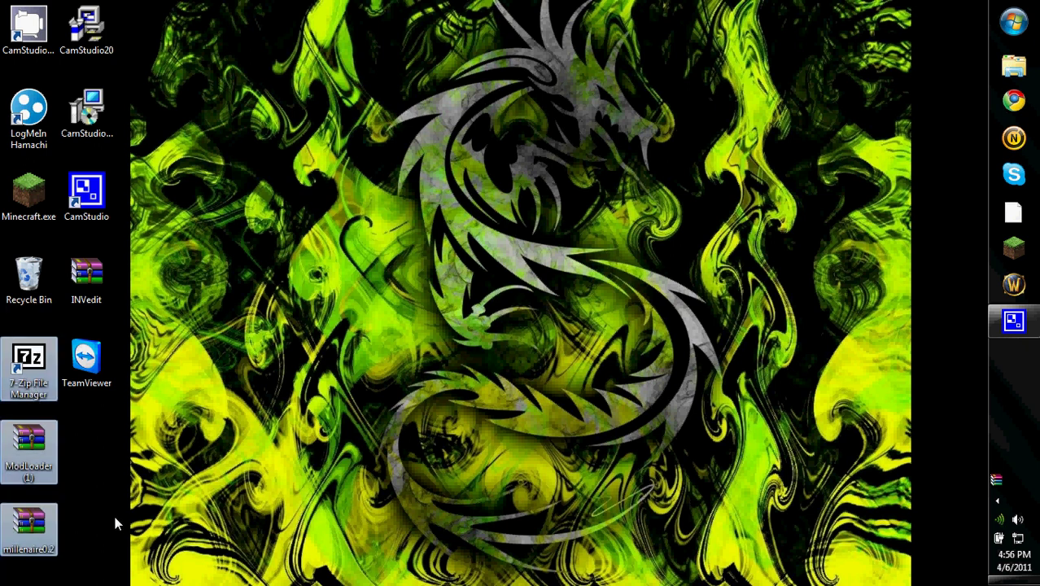
Clear the desktop icon selection and bring up the Start menu.
mouse_move(73, 570)
left_mouse_down()
mouse_move(28, 532)
mouse_move(8, 346)
mouse_move(7, 409)
left_mouse_up()
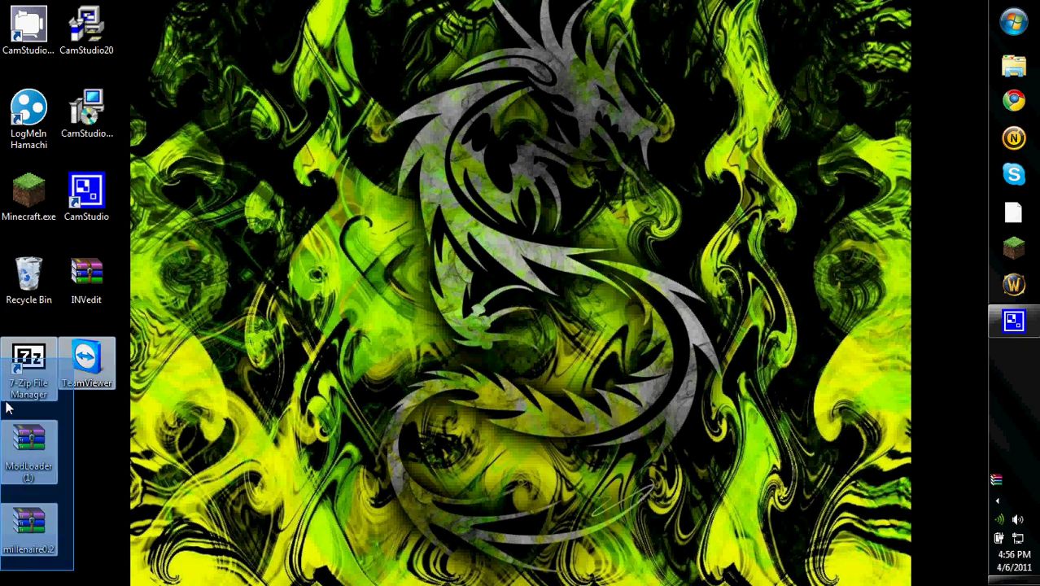
mouse_move(32, 579)
left_mouse_down()
mouse_move(8, 504)
mouse_move(12, 561)
mouse_move(13, 333)
mouse_move(61, 561)
mouse_move(37, 570)
mouse_move(9, 350)
left_mouse_up()
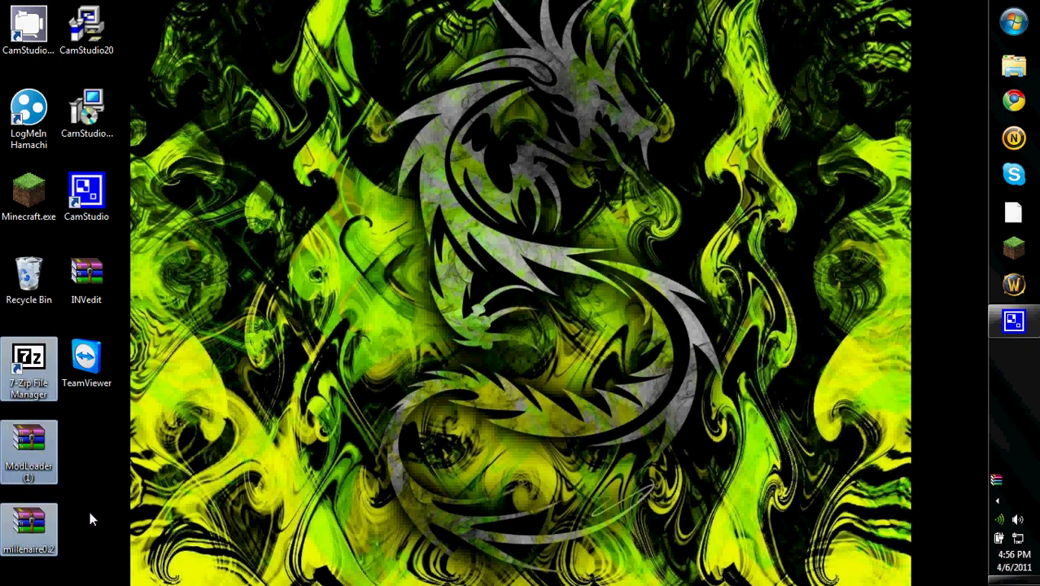
left_click(90, 513)
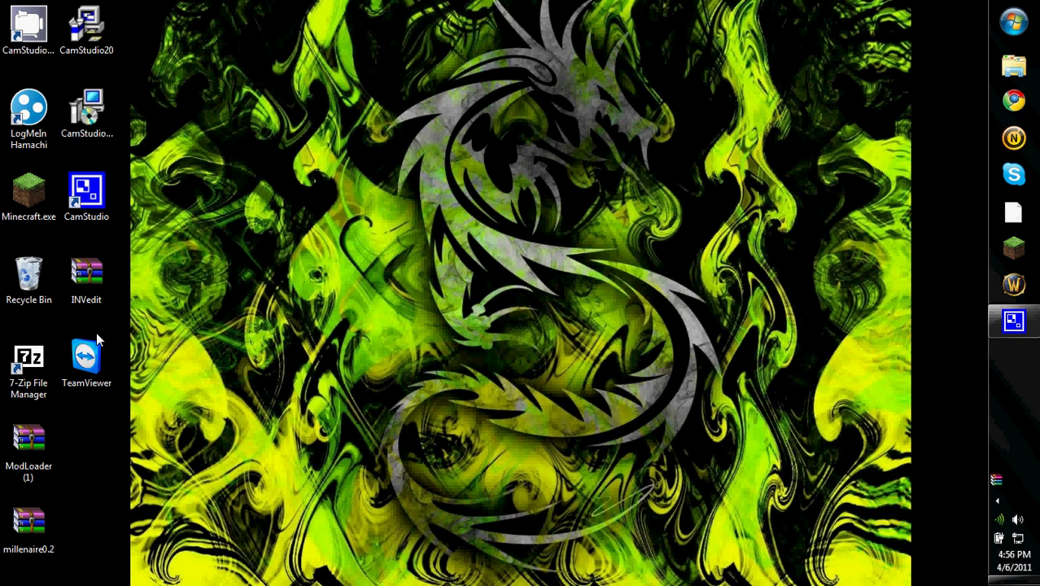
left_click(1014, 22)
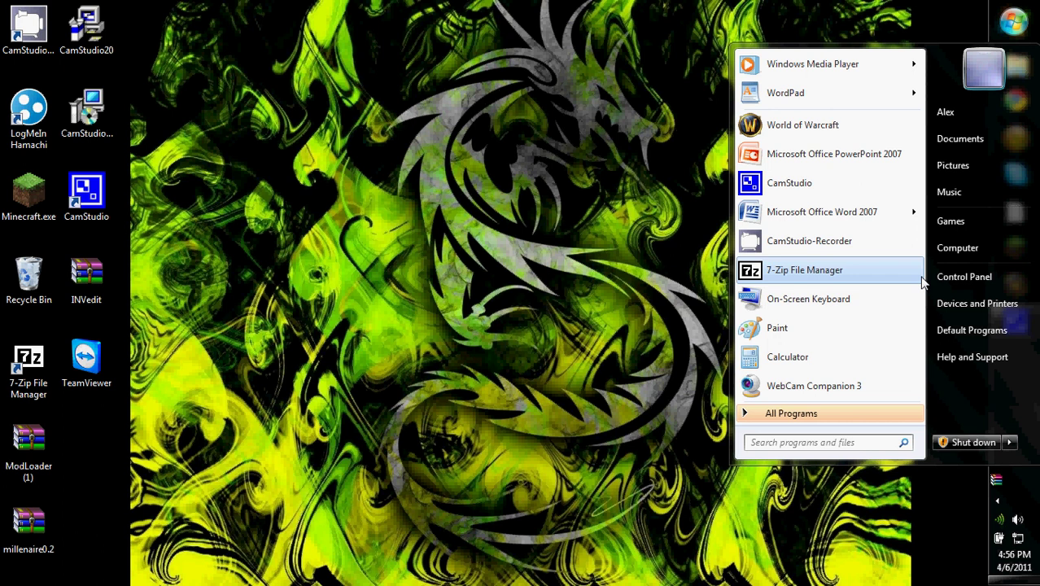
left_click(1002, 204)
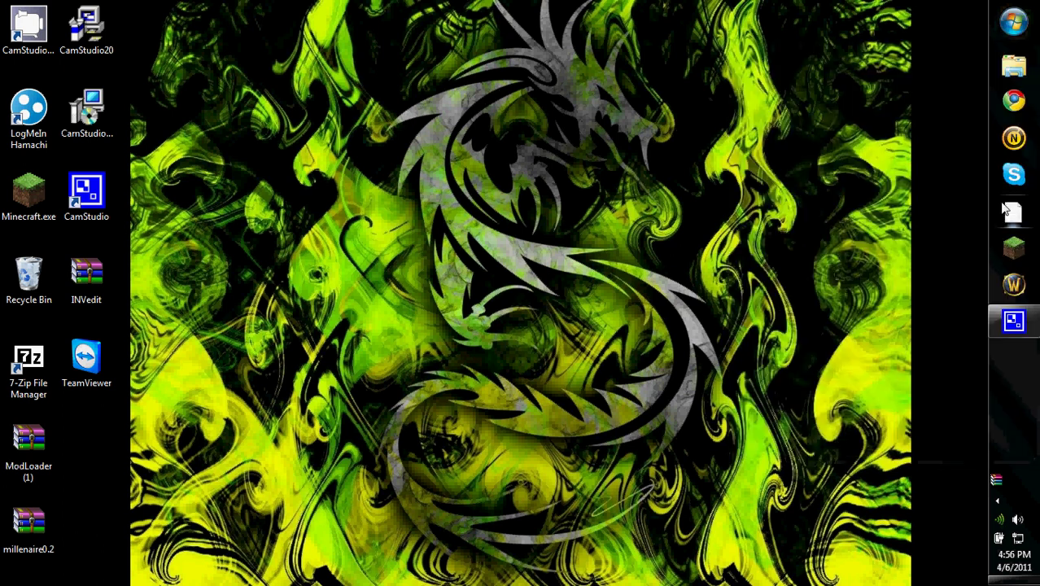
Find the bin folder by Start search and go up to .minecraft.
left_click(371, 89)
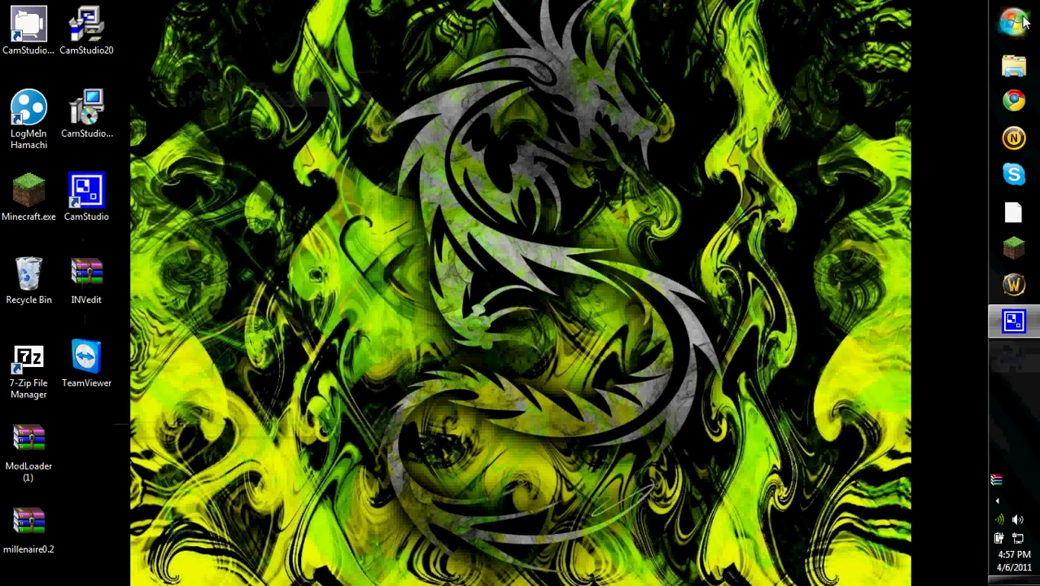
left_click(1017, 22)
type("bin")
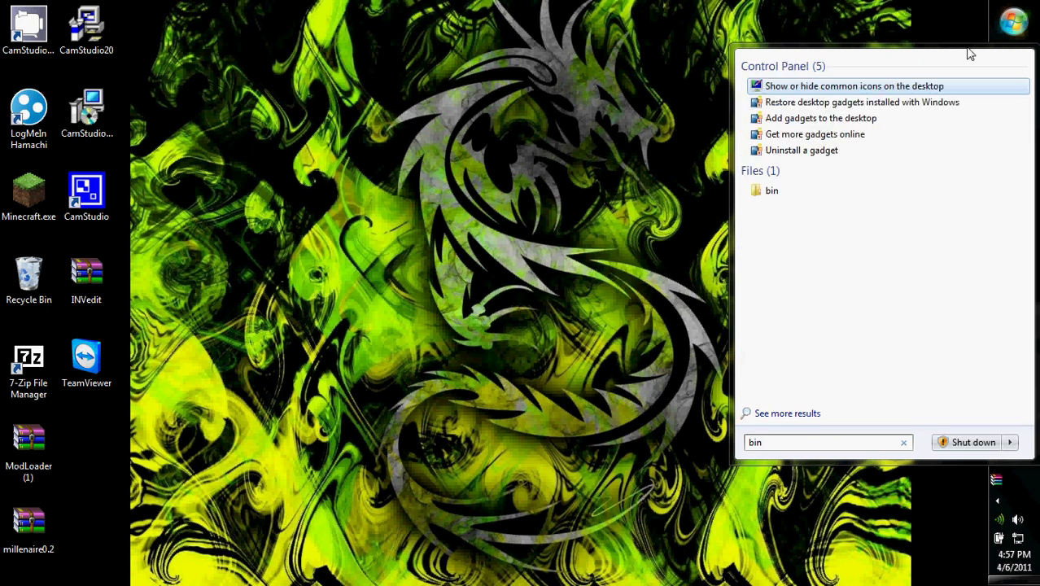
left_click(788, 192)
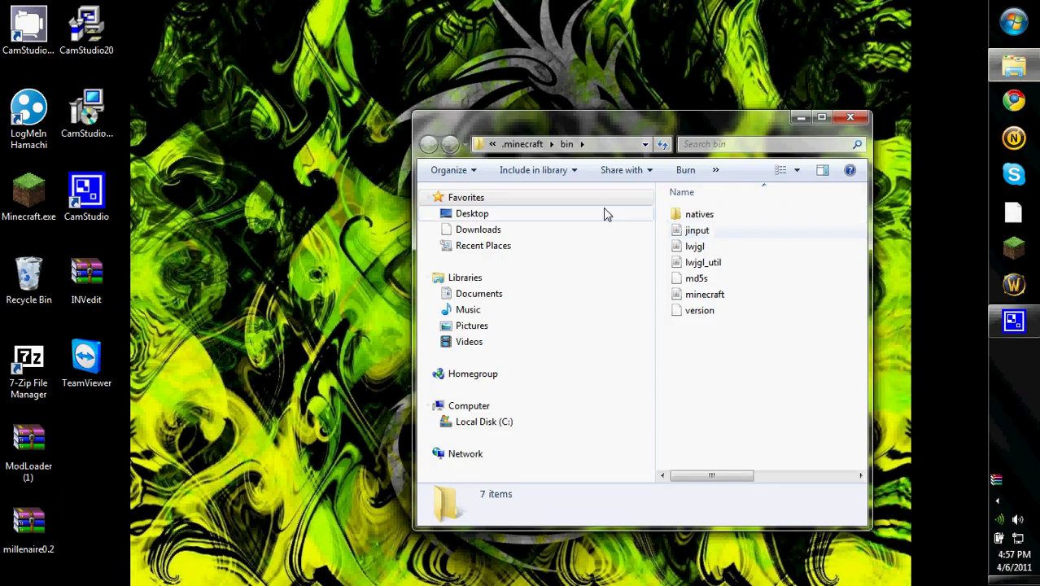
left_click(533, 145)
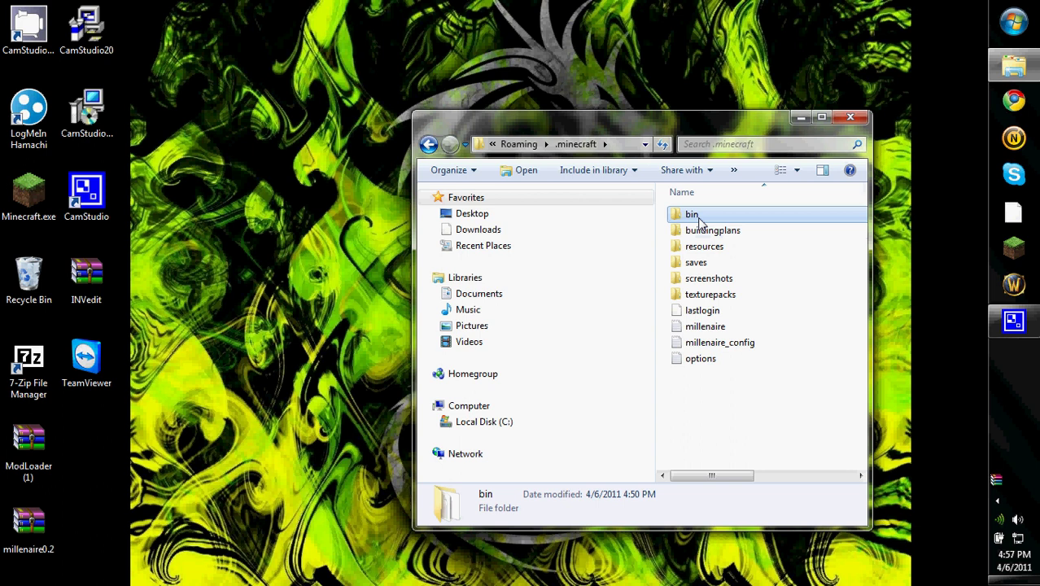
Delete the bin folder from .minecraft.
left_click(698, 218)
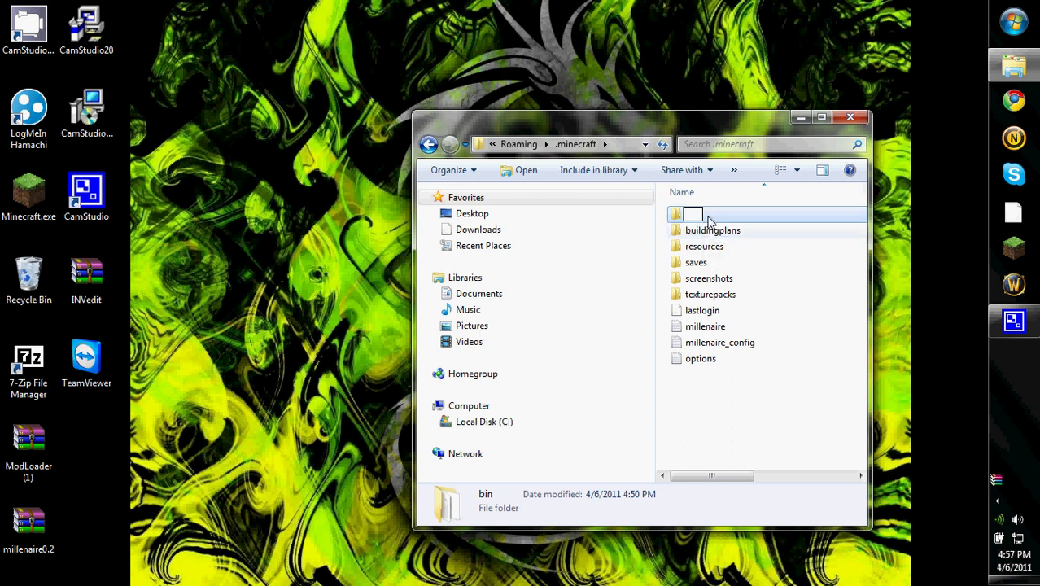
key("Escape")
key("Delete")
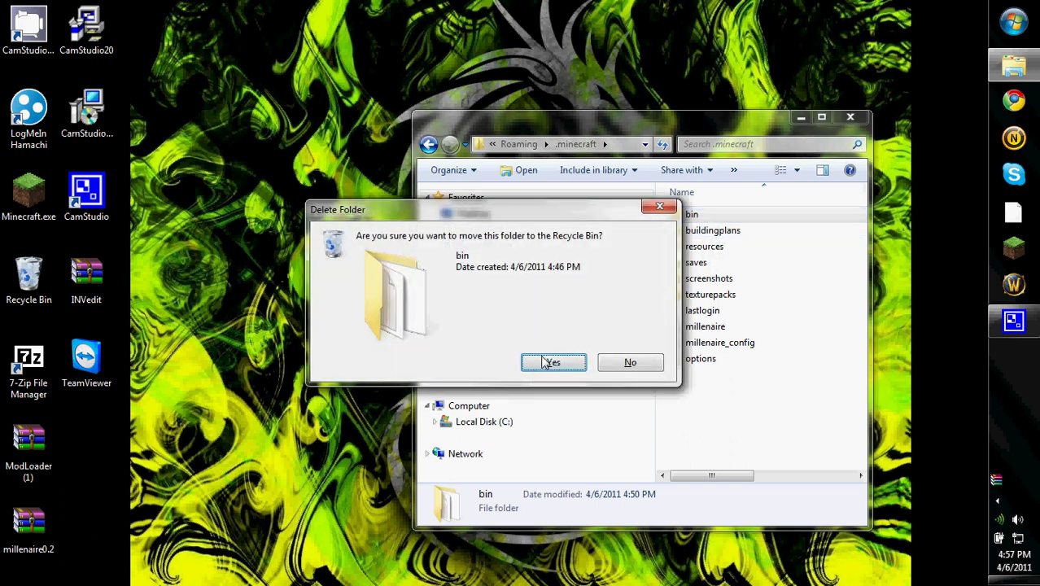
left_click(547, 360)
Delete millenaire, millenaire_config, options and buildingplans, then close Explorer and launch Minecraft.
mouse_move(749, 403)
left_mouse_down()
mouse_move(701, 309)
mouse_move(708, 421)
mouse_move(698, 327)
mouse_move(707, 318)
left_mouse_up()
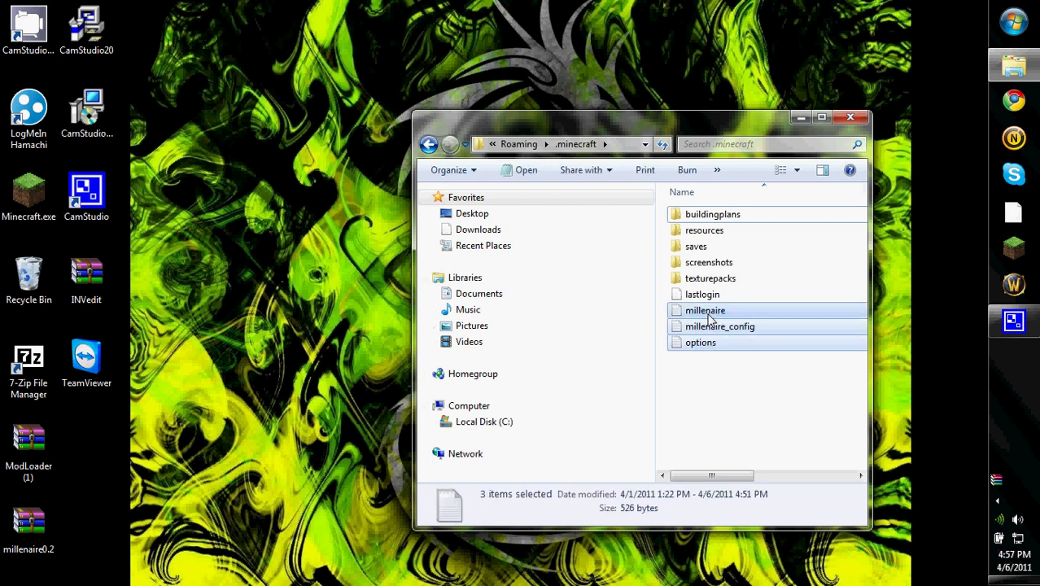
key("Delete")
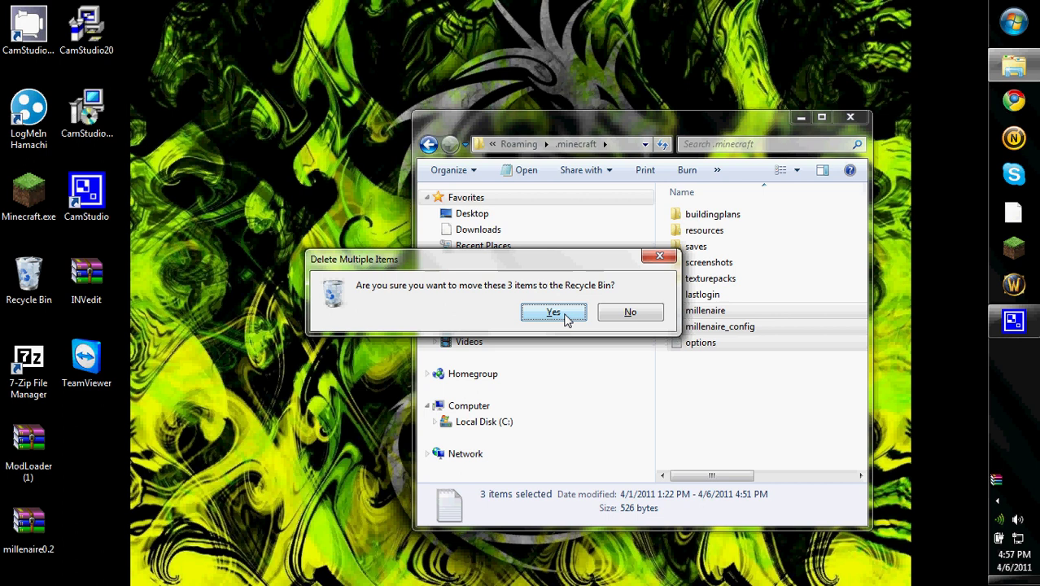
left_click(558, 312)
left_click(709, 214)
key("Delete")
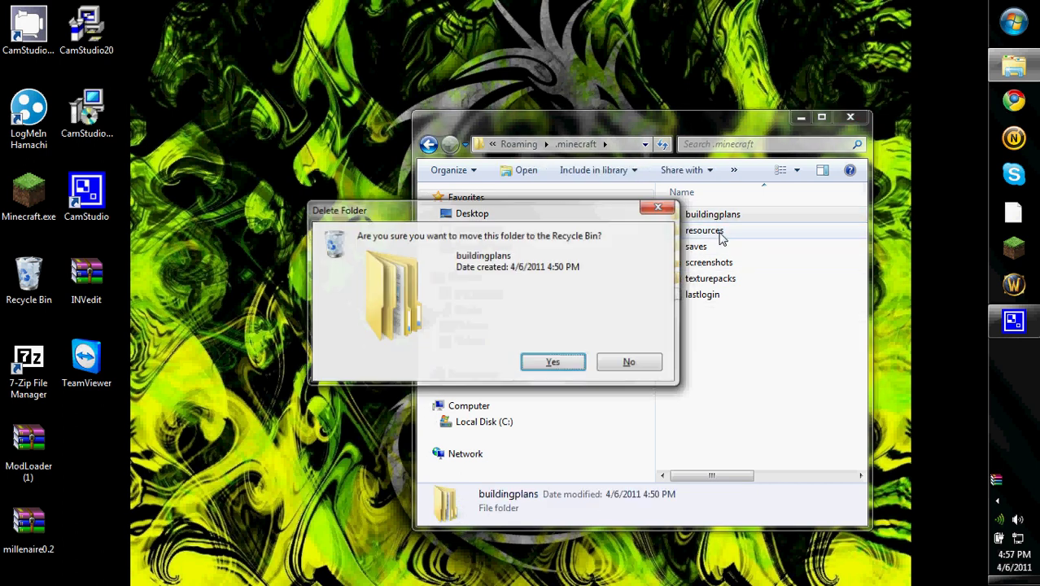
left_click(567, 364)
left_click(850, 118)
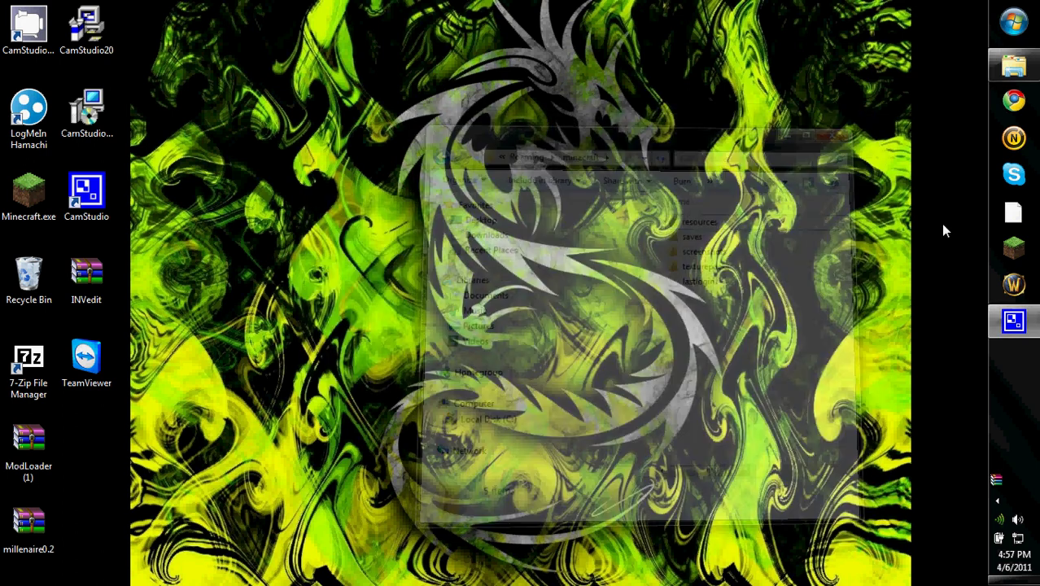
left_click(1002, 247)
Allow Minecraft to run, log in, and close the game once the Mojang splash appears.
left_click(529, 316)
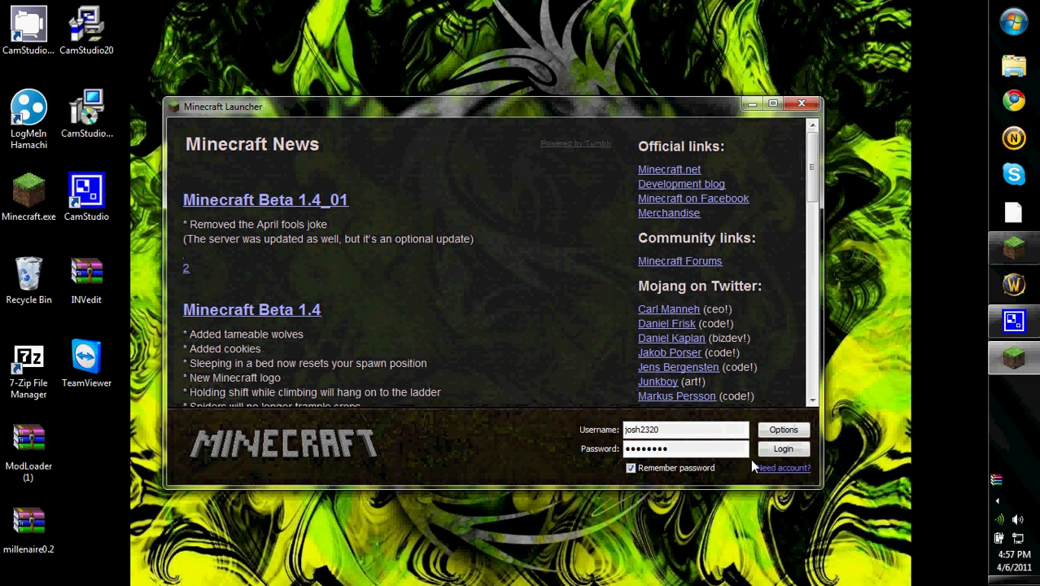
left_click(780, 451)
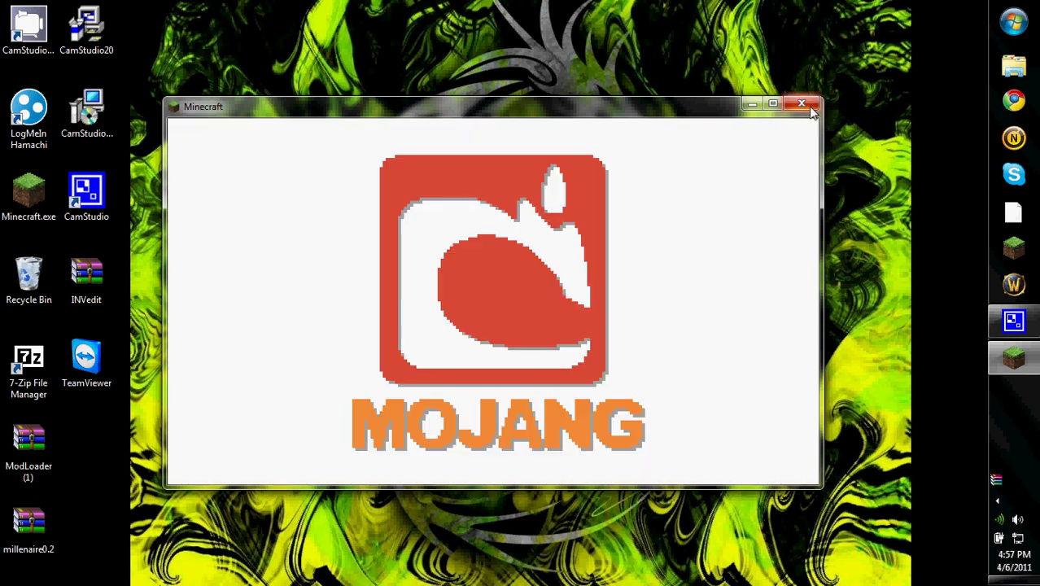
left_click(806, 105)
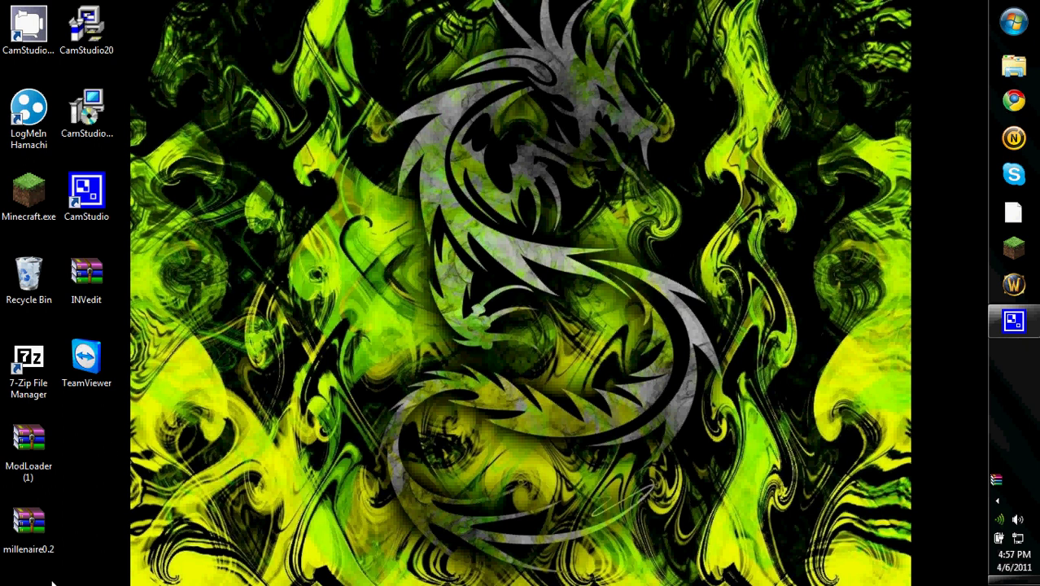
mouse_move(50, 579)
left_mouse_down()
mouse_move(4, 402)
mouse_move(4, 342)
mouse_move(68, 567)
mouse_move(3, 327)
mouse_move(154, 527)
mouse_move(2, 418)
mouse_move(3, 335)
mouse_move(77, 577)
mouse_move(46, 515)
mouse_move(3, 342)
mouse_move(8, 414)
mouse_move(138, 527)
left_mouse_up()
left_click(37, 374)
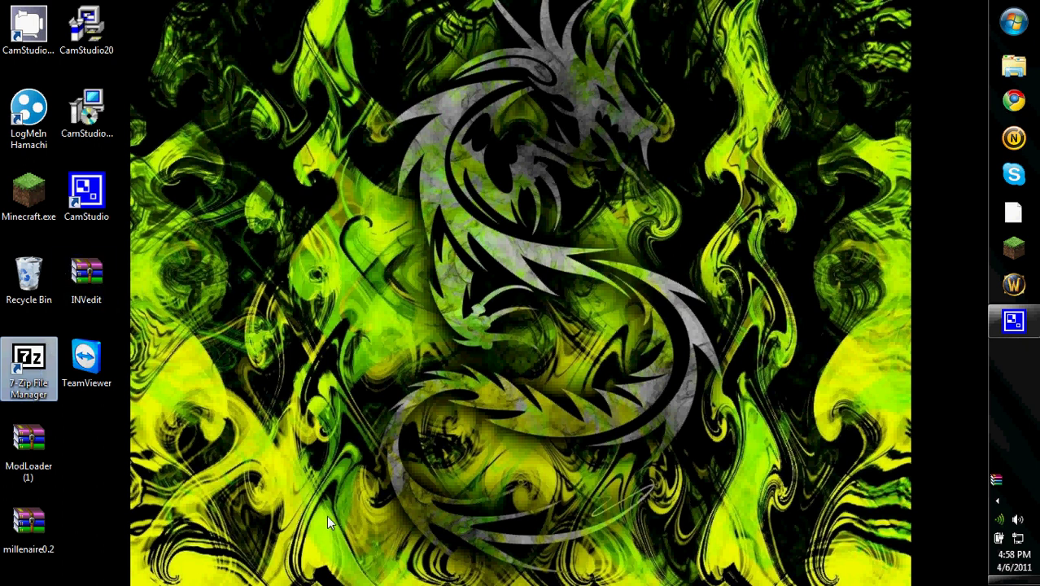
left_click(616, 331)
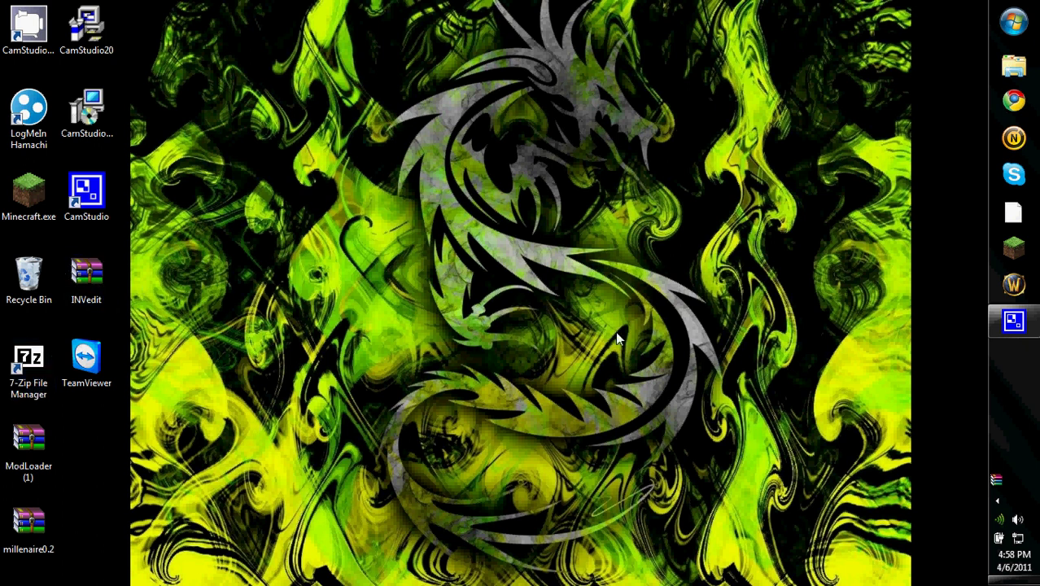
Open .minecraft via %appdata%, then open the desktop ModLoader (1) archive.
left_click(1017, 25)
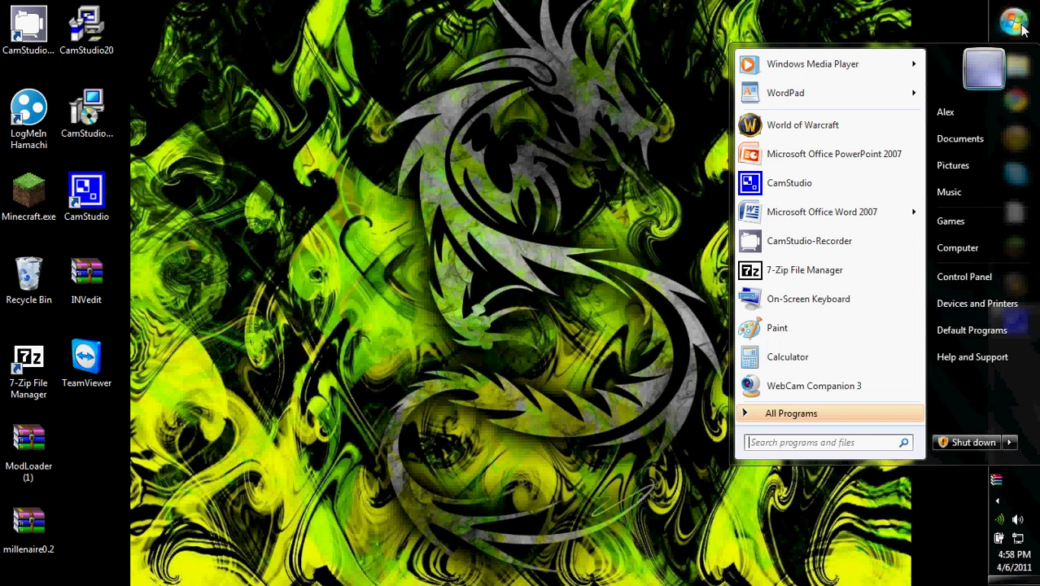
type("%appdata%")
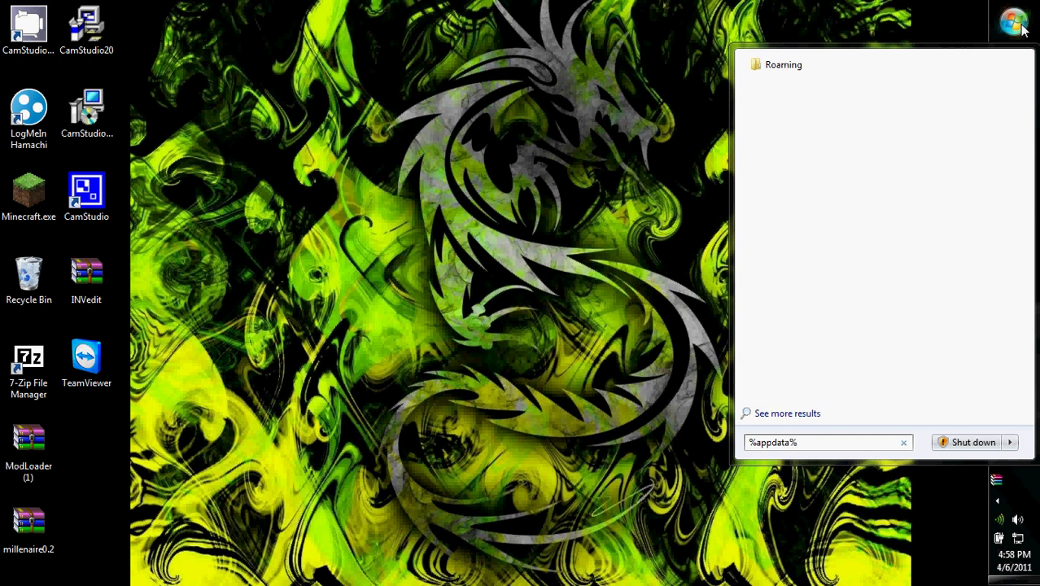
key("Return")
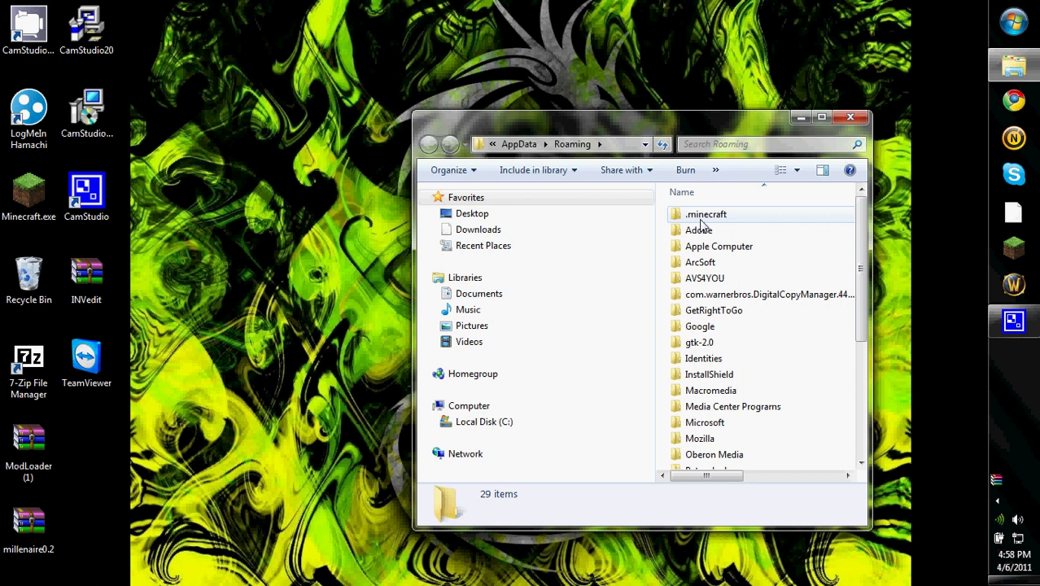
double_click(700, 220)
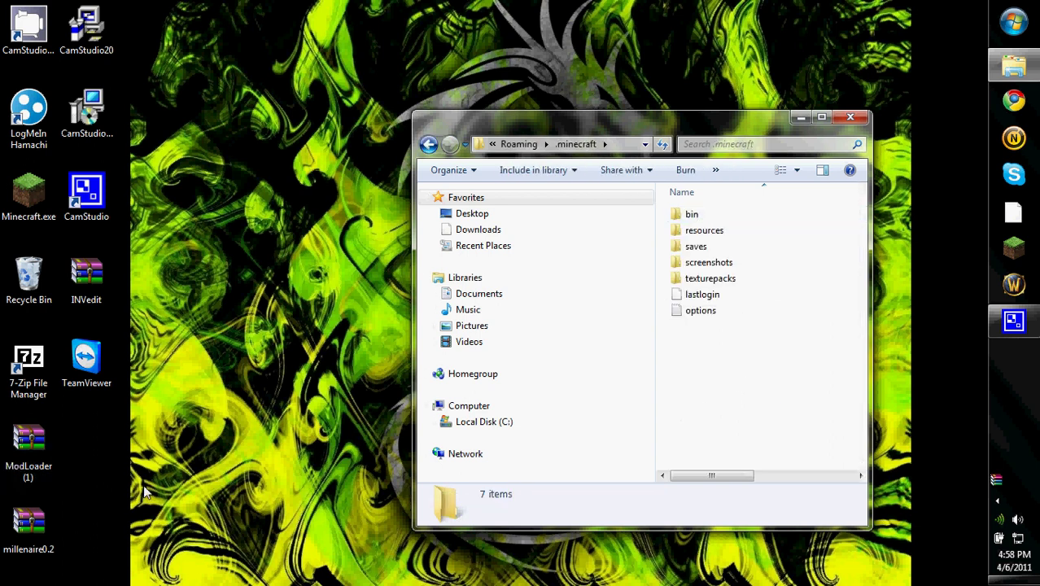
double_click(34, 465)
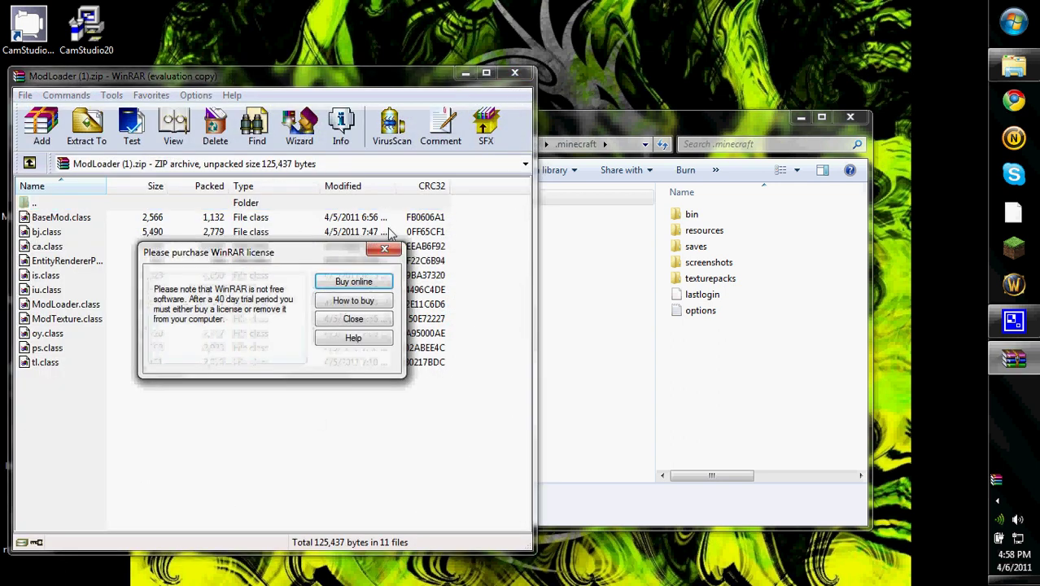
Close WinRAR and open ModLoader (1) in 7-Zip instead.
left_click(390, 240)
left_click(512, 76)
right_click(26, 455)
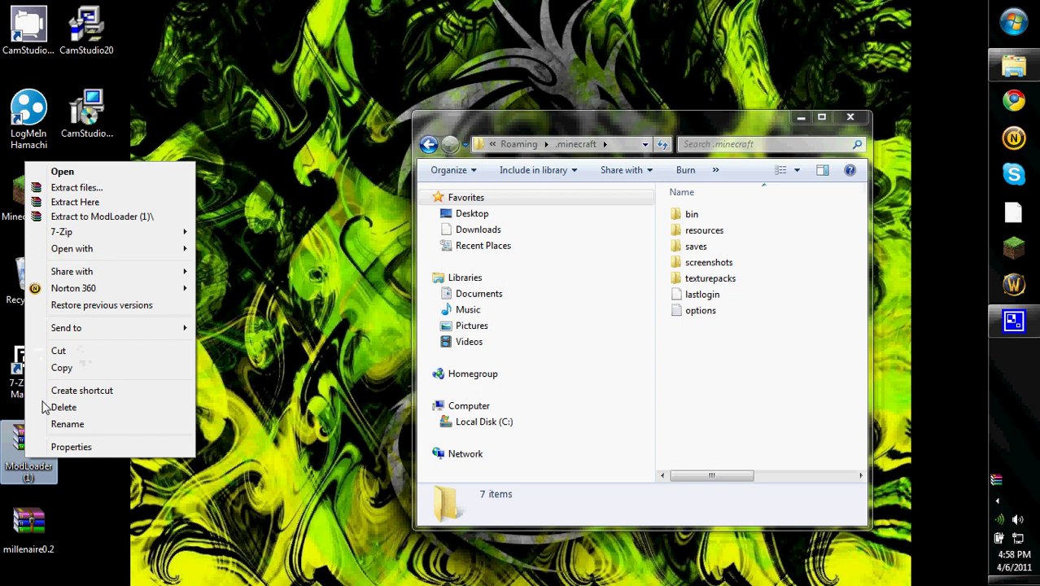
mouse_move(85, 234)
left_click(221, 235)
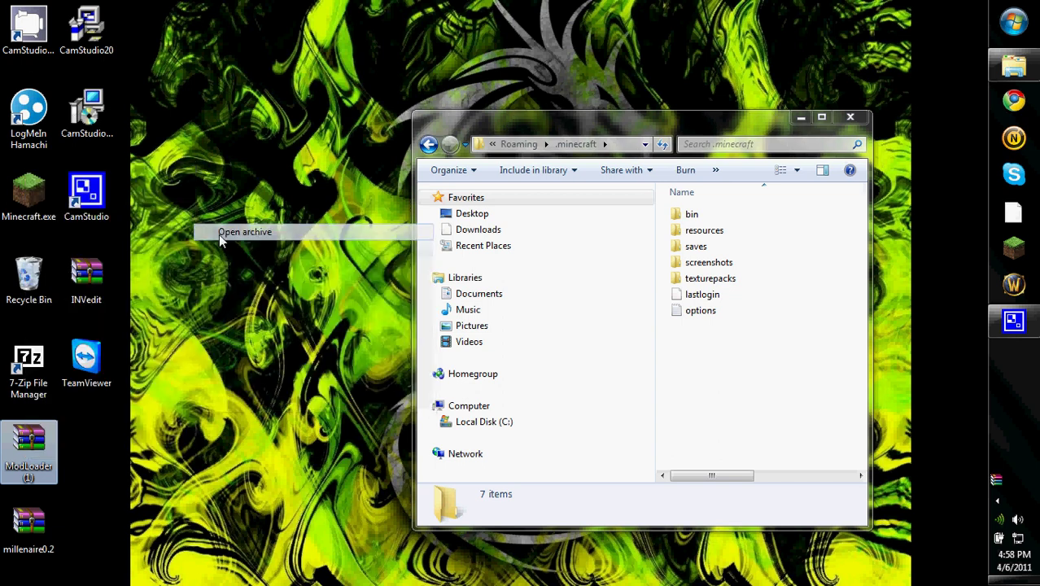
Place the 7-Zip window on the left and the .minecraft window on the right.
mouse_move(607, 102)
left_mouse_down()
mouse_move(216, 100)
mouse_move(181, 111)
left_mouse_up()
left_click(604, 125)
left_click_drag(604, 126, 661, 117)
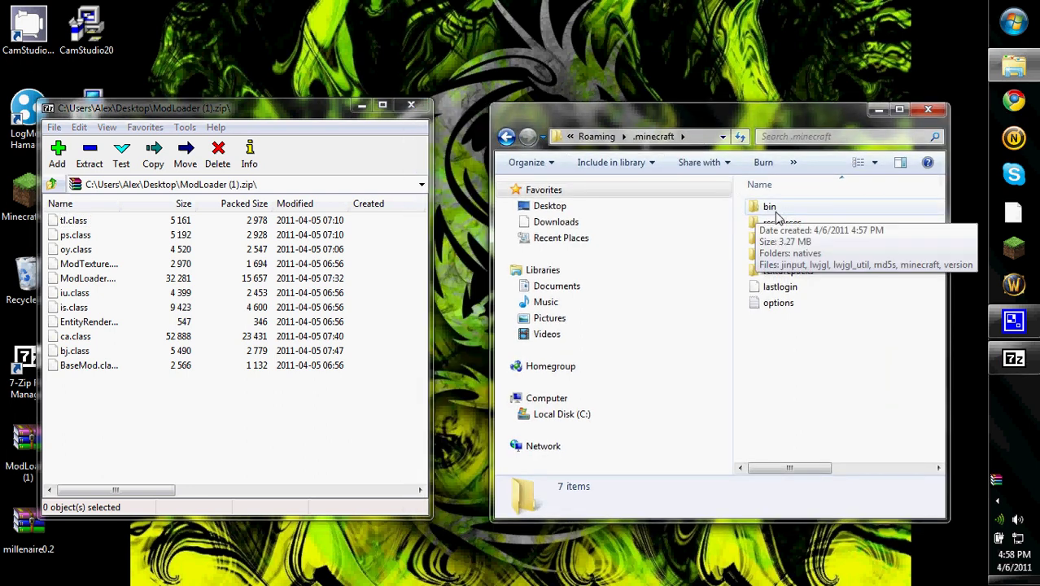
Open bin's minecraft.jar in 7-Zip and copy all ModLoader class files into it.
double_click(771, 212)
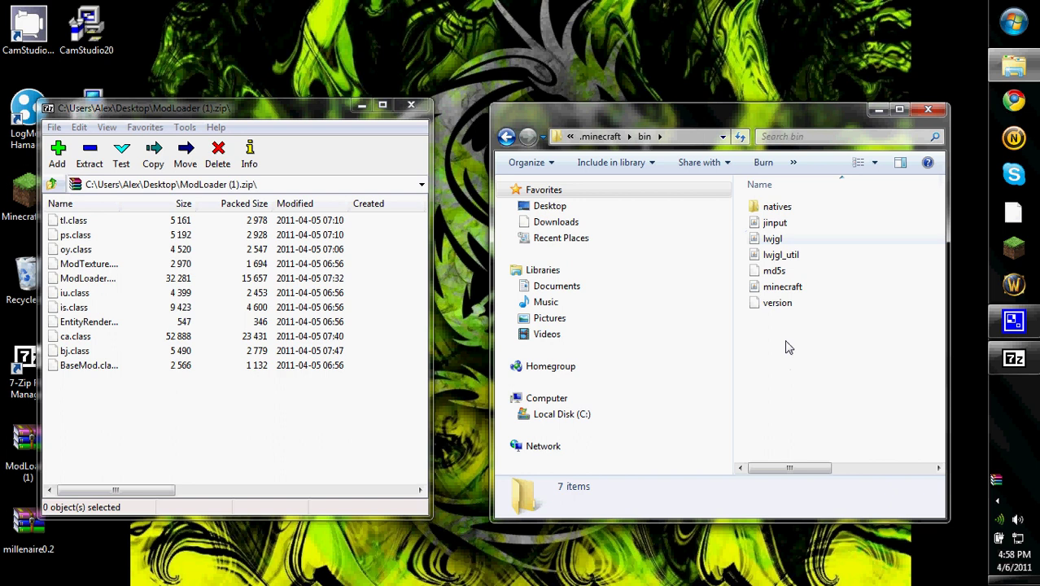
right_click(790, 288)
mouse_move(807, 315)
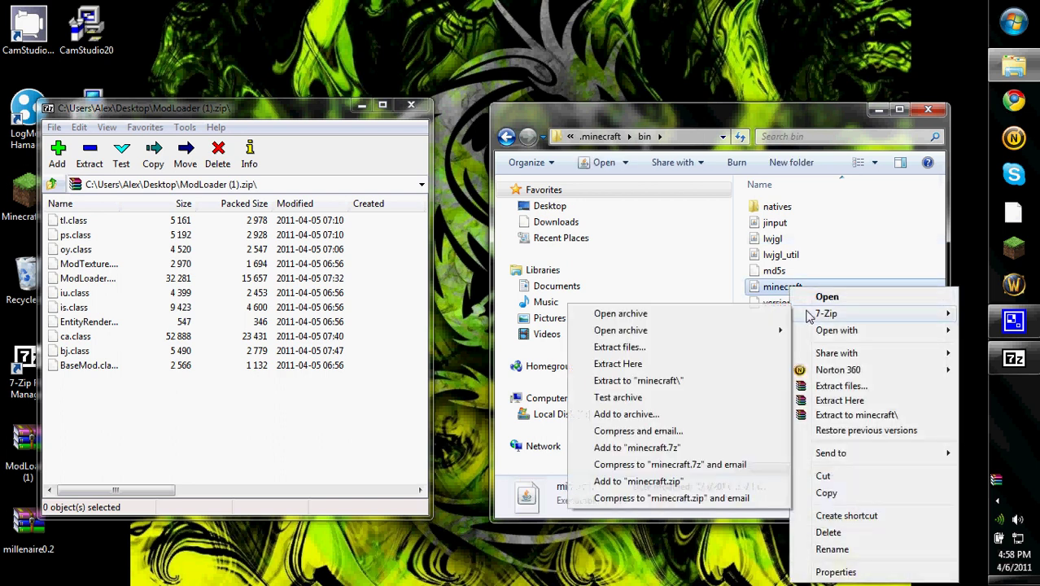
left_click(779, 318)
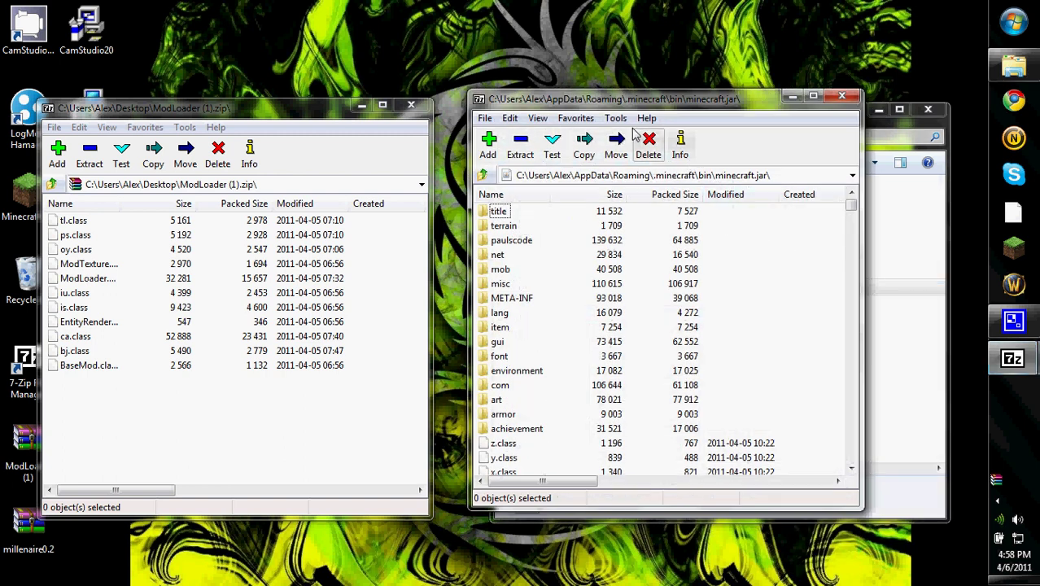
left_click_drag(644, 106, 682, 114)
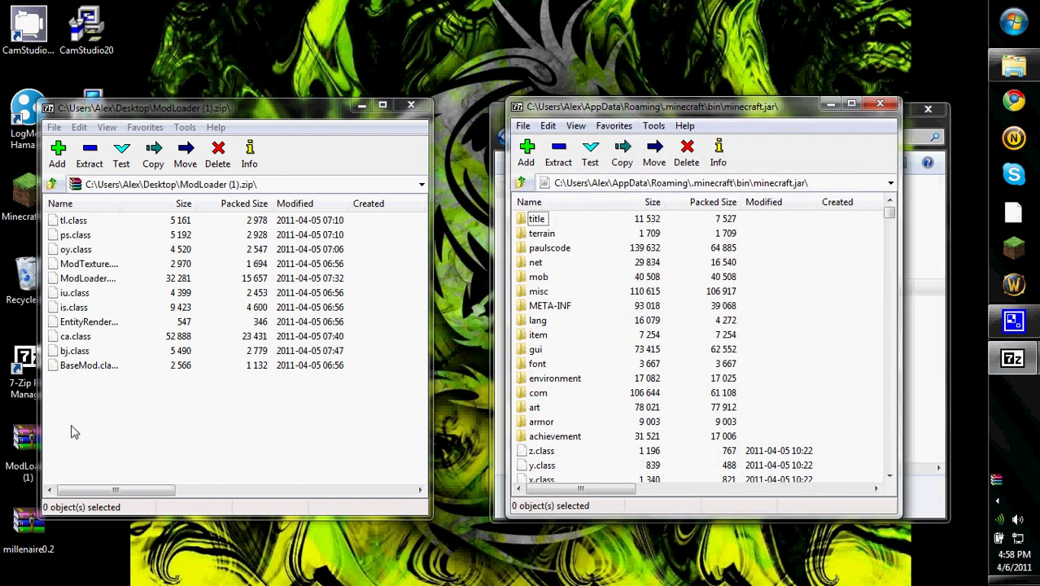
mouse_move(73, 421)
left_mouse_down()
mouse_move(104, 384)
mouse_move(114, 291)
mouse_move(149, 227)
left_mouse_up()
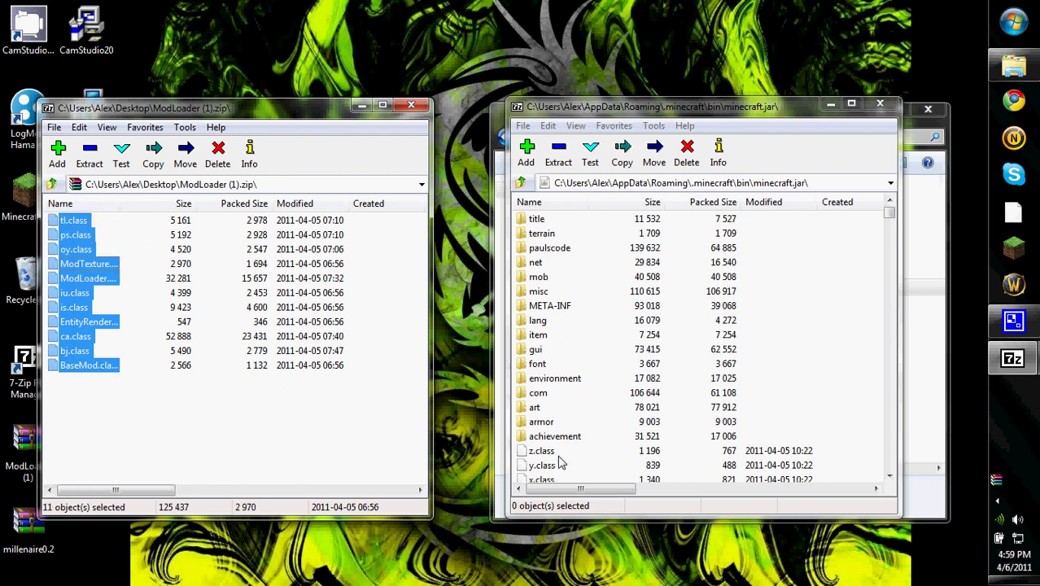
left_click_drag(560, 462, 560, 461)
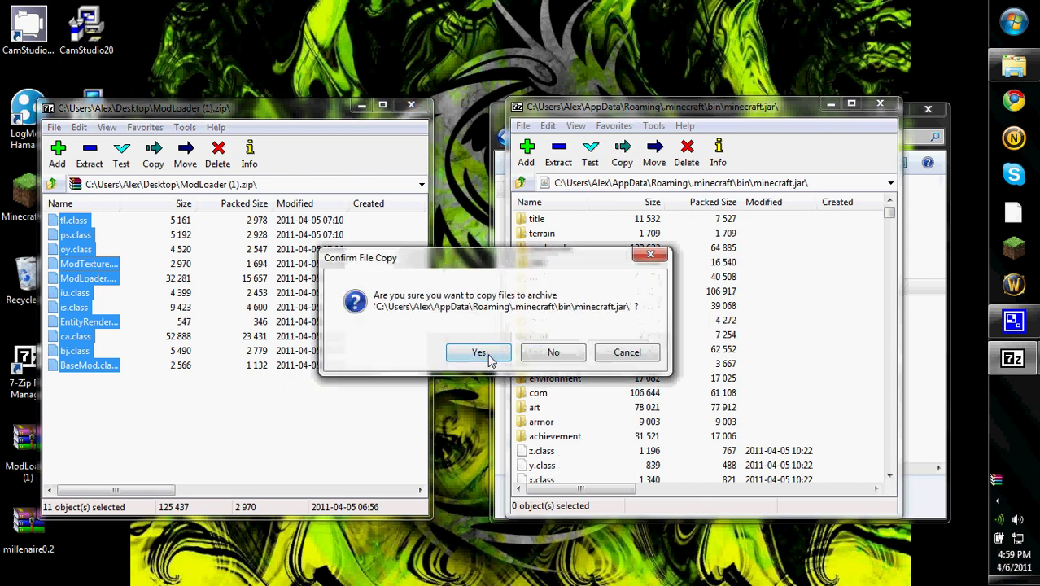
left_click(478, 350)
Delete META-INF from minecraft.jar and close the ModLoader archive.
left_click(560, 311)
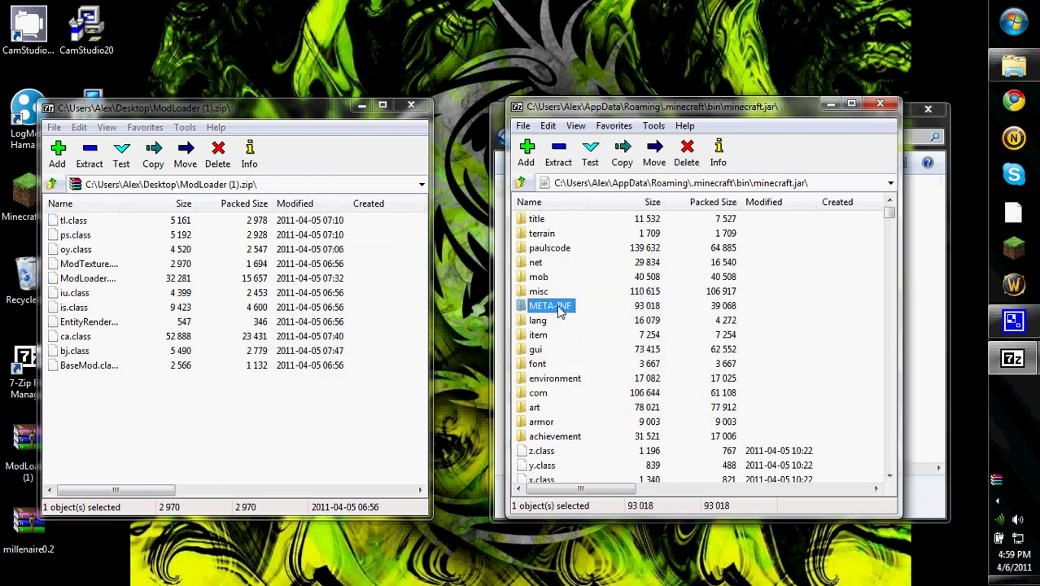
key("Delete")
key("Escape")
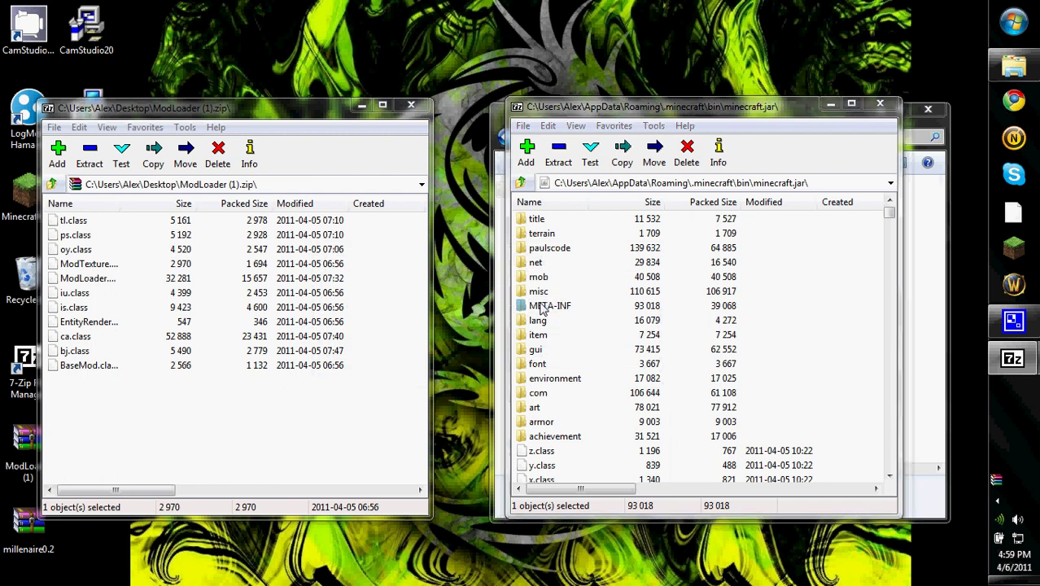
key("Delete")
left_click(550, 351)
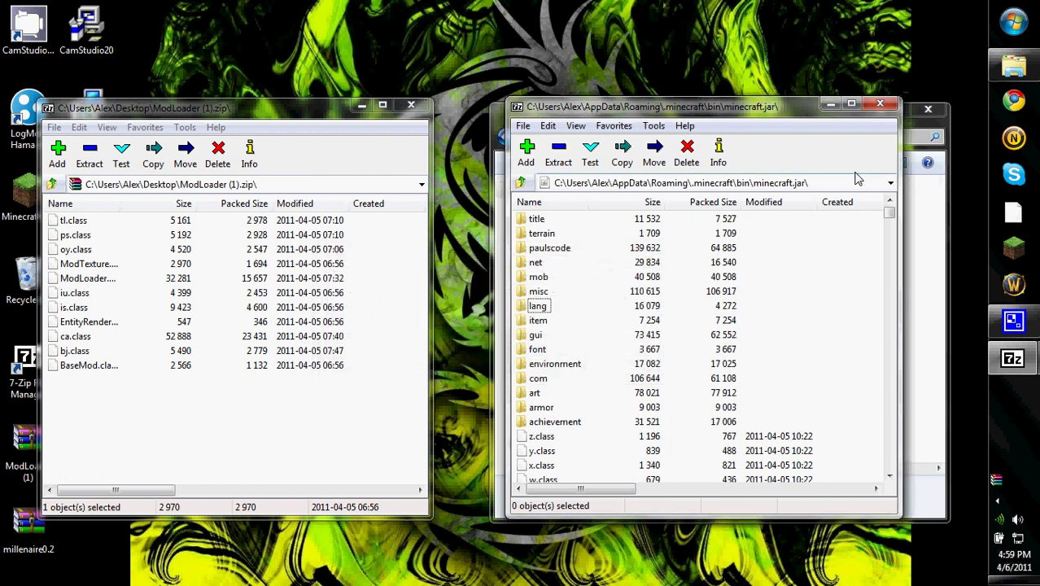
left_click(413, 106)
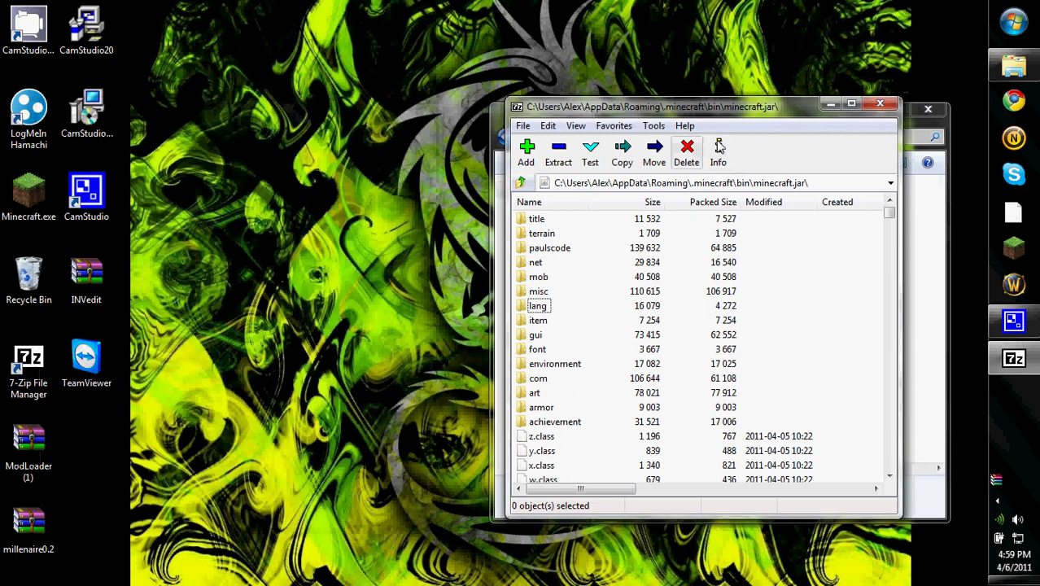
Return Explorer to .minecraft and browse millenaire0.2's Millenaire 0.2 folder in WinRAR.
left_click_drag(628, 106, 684, 108)
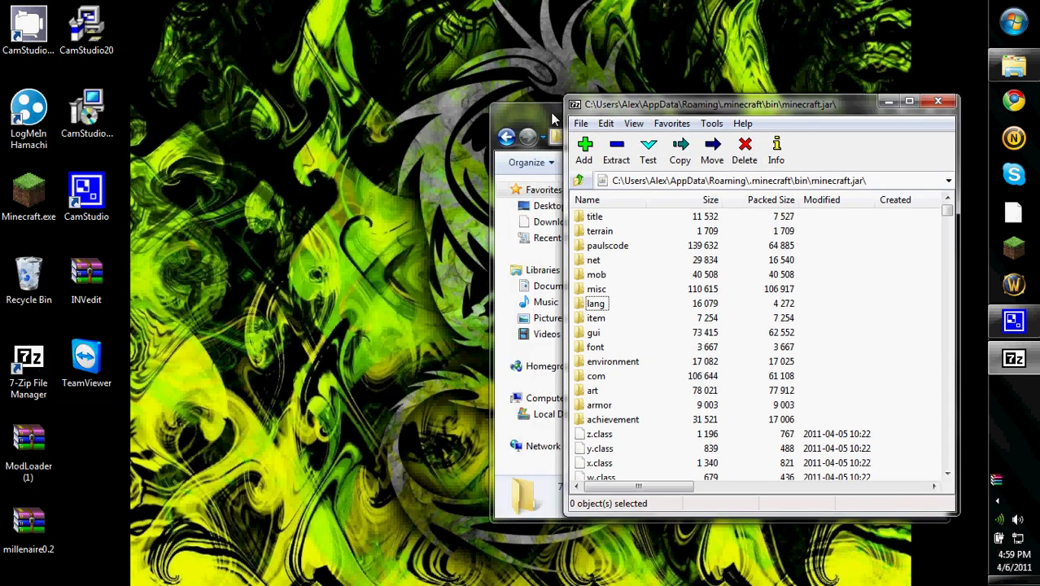
left_click_drag(537, 114, 519, 117)
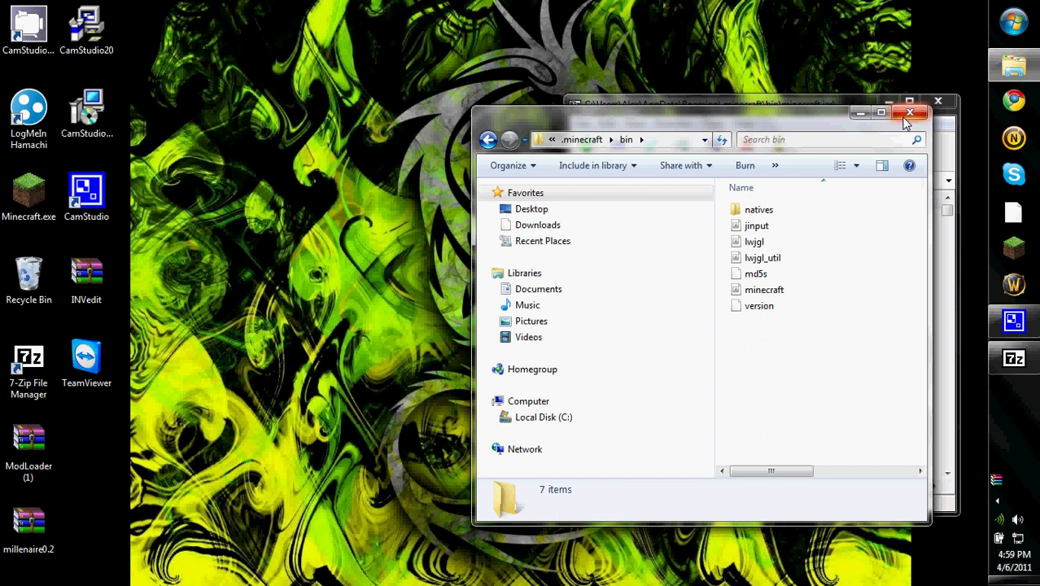
left_click(581, 139)
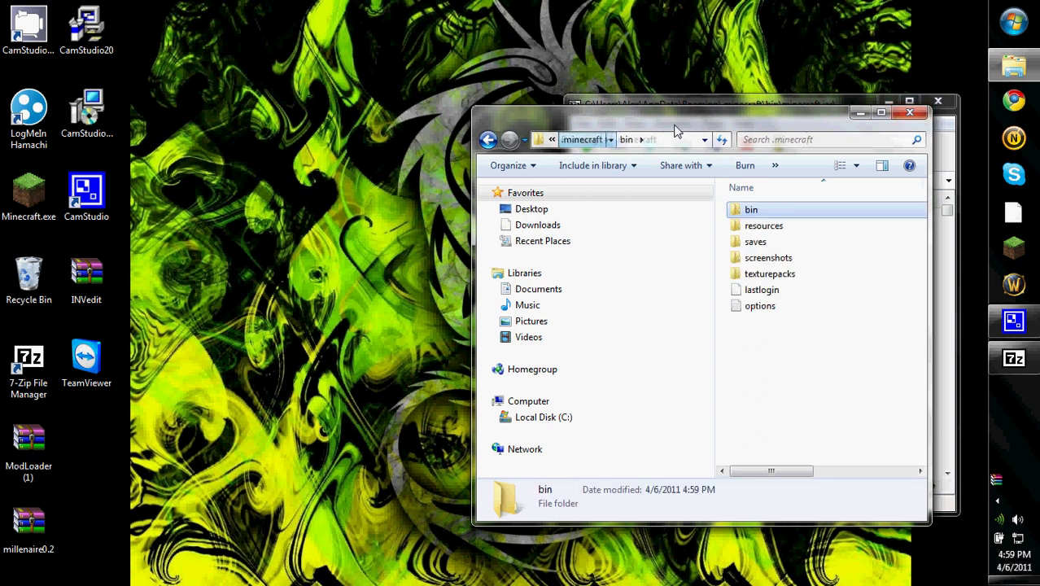
left_click(3, 541)
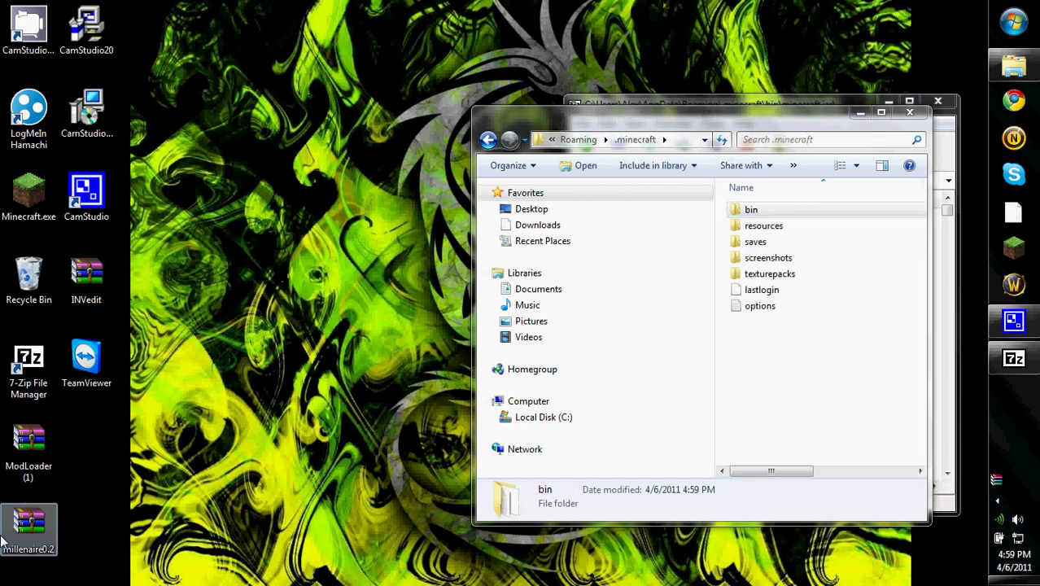
double_click(43, 531)
double_click(65, 216)
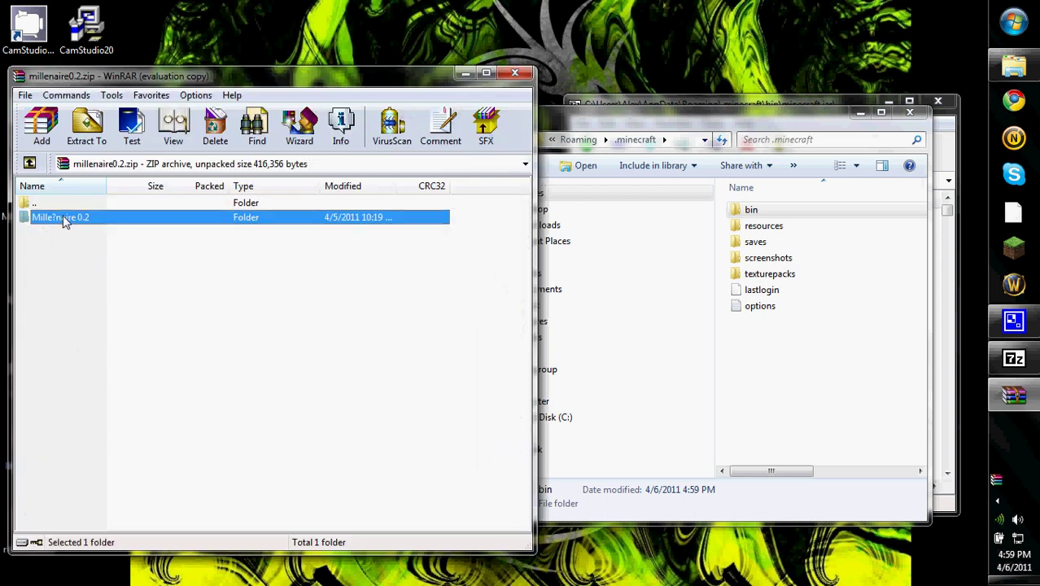
key("Escape")
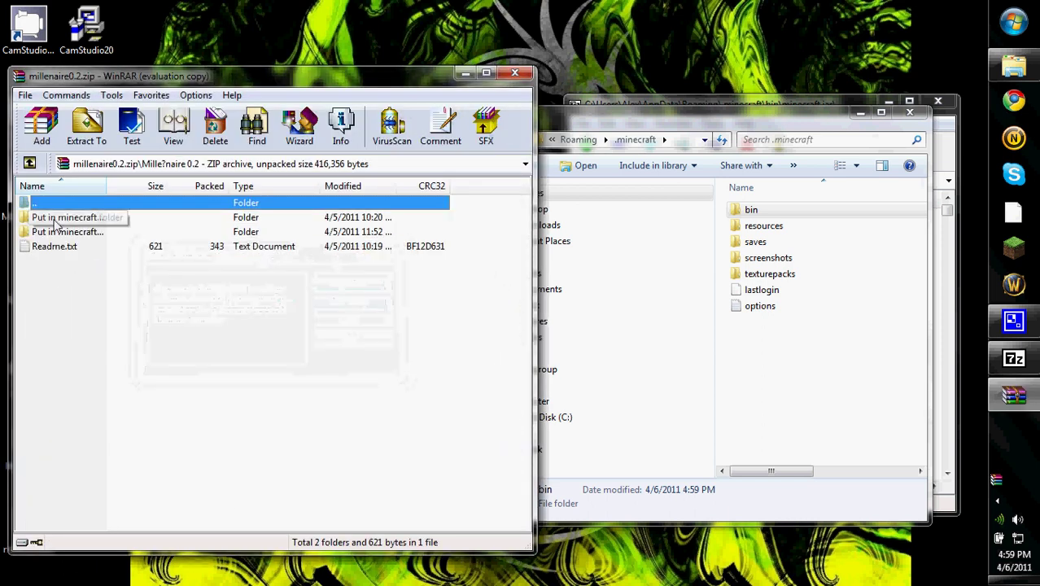
Close WinRAR and open millenaire0.2 in 7-Zip at Millenaire 0.2 > Put in minecraft.jar.
left_click(514, 73)
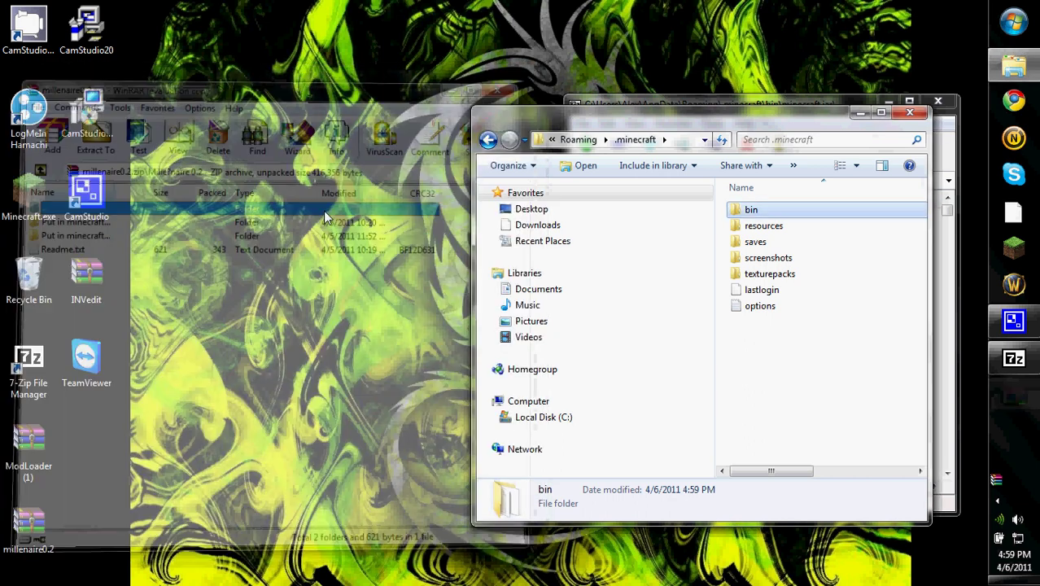
right_click(24, 533)
mouse_move(76, 308)
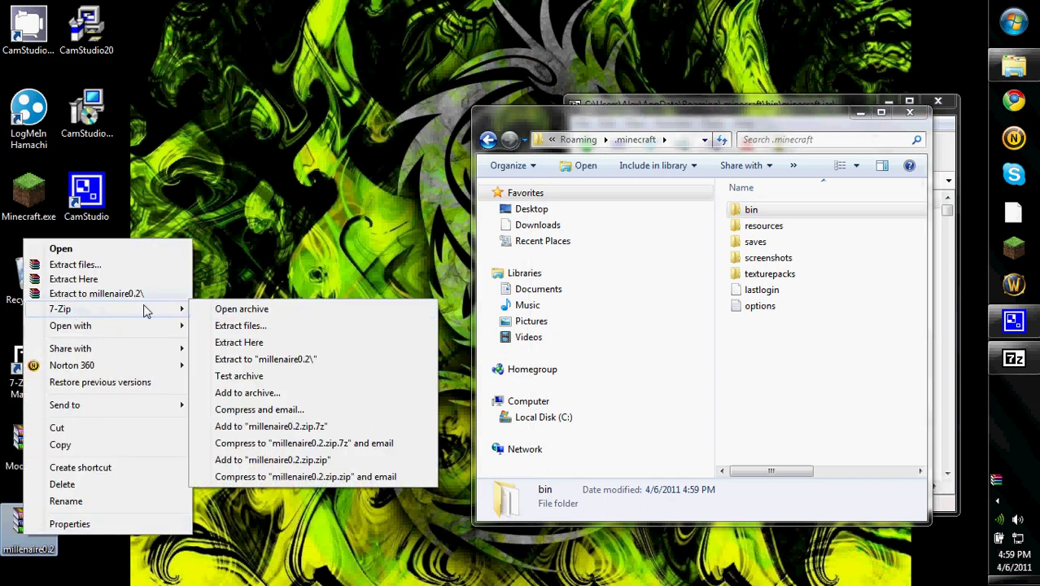
left_click(236, 306)
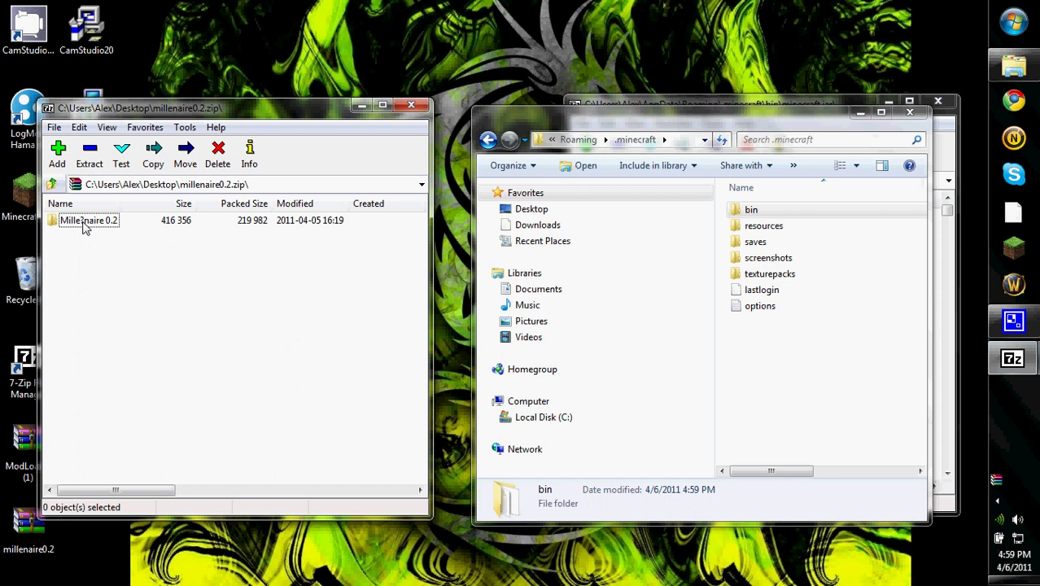
double_click(96, 224)
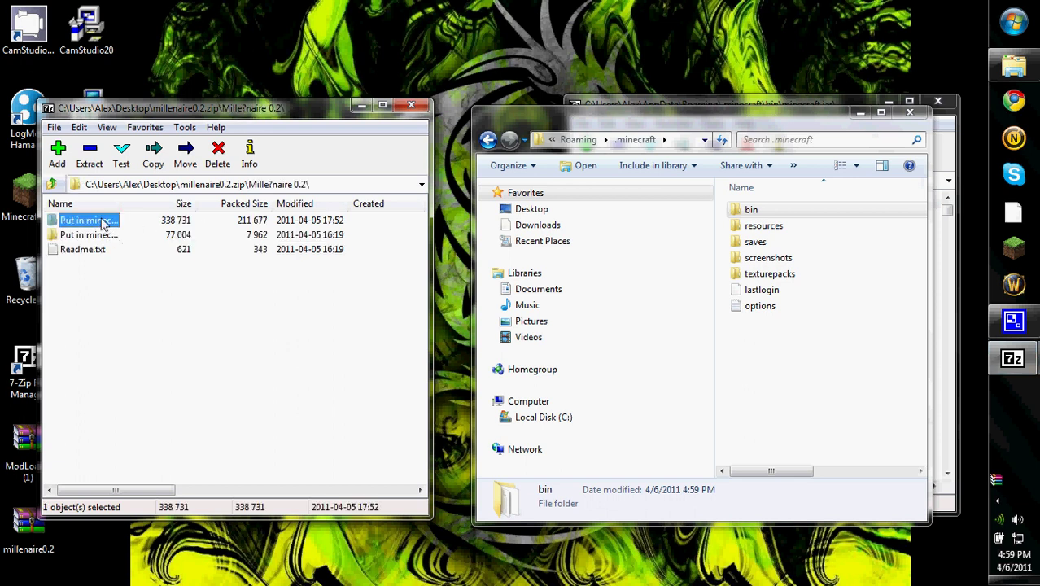
double_click(102, 226)
scroll(130, 439, "down", 8)
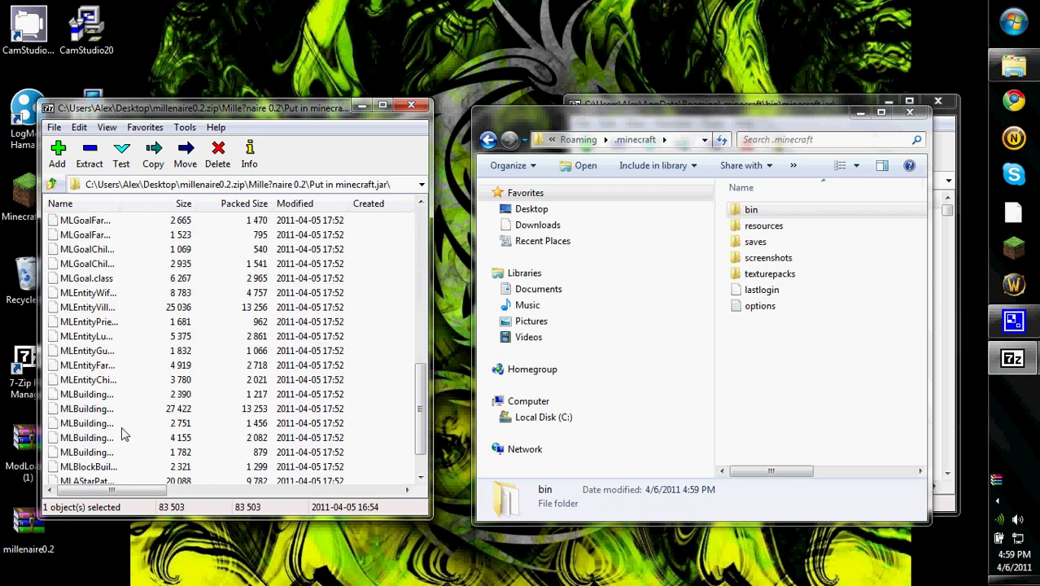
Arrange minecraft.jar alongside and copy every Put in minecraft.jar file into it.
double_click(769, 213)
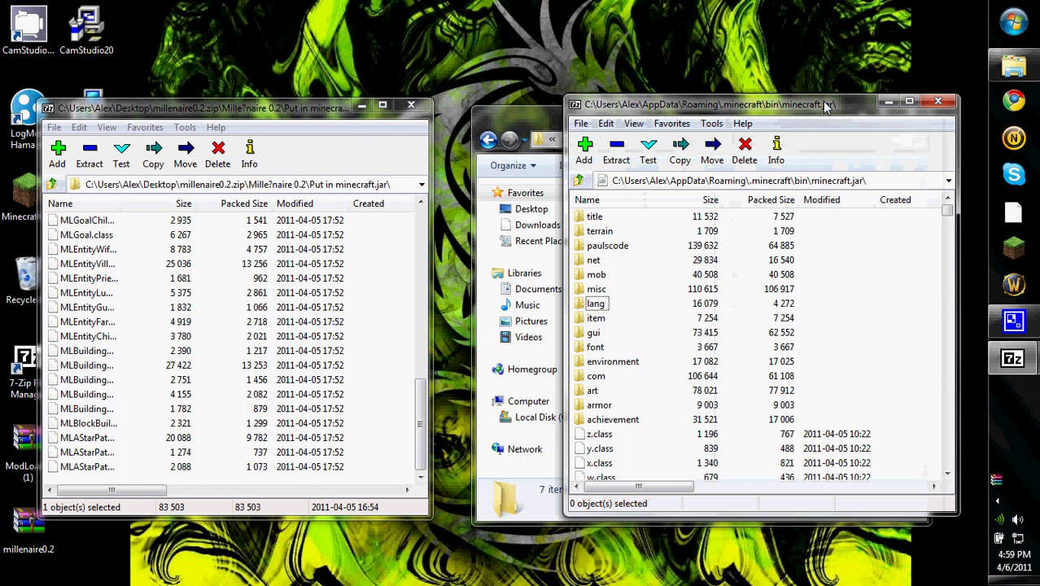
left_click(554, 116)
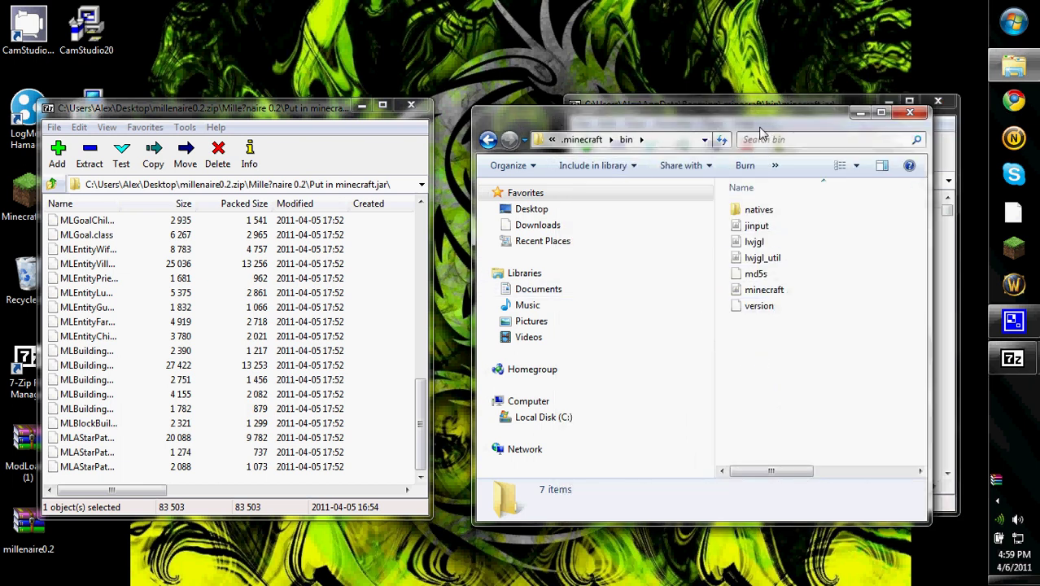
left_click_drag(761, 130, 694, 153)
left_click_drag(720, 108, 744, 110)
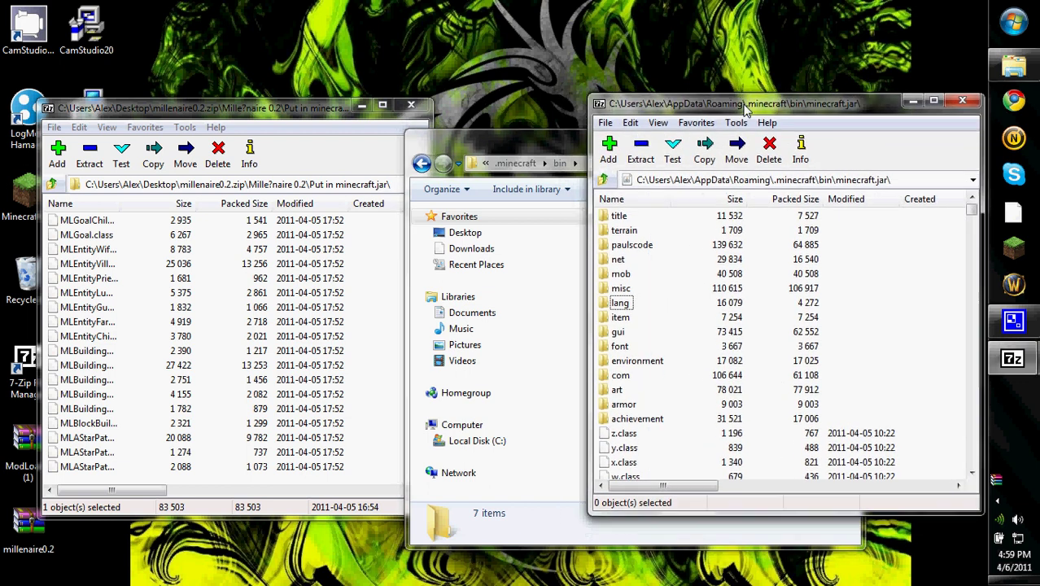
mouse_move(226, 486)
left_mouse_down()
mouse_move(163, 433)
mouse_move(51, 260)
mouse_move(65, 184)
left_mouse_up()
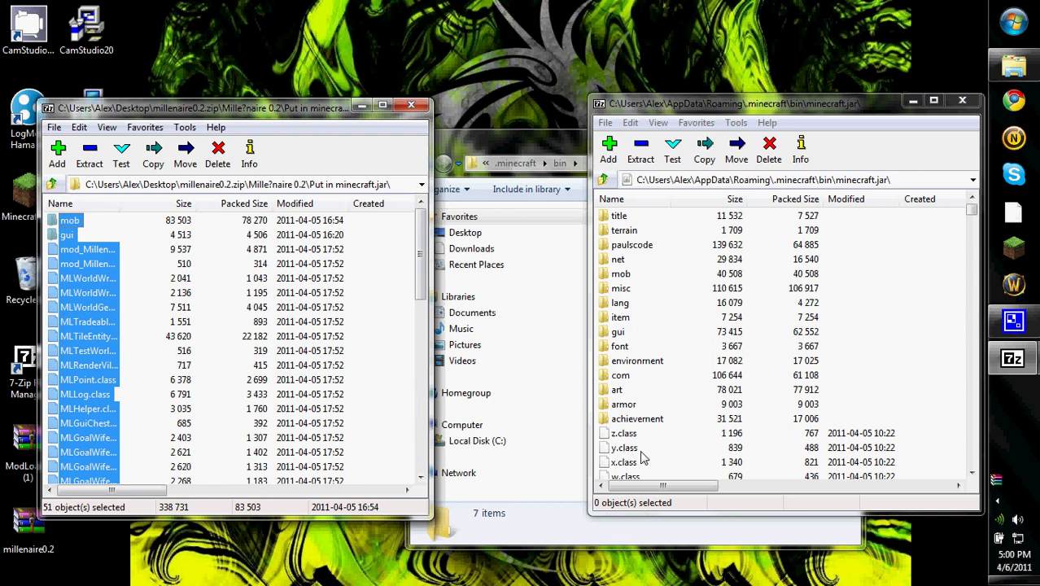
left_click_drag(641, 458, 643, 456)
left_click(491, 361)
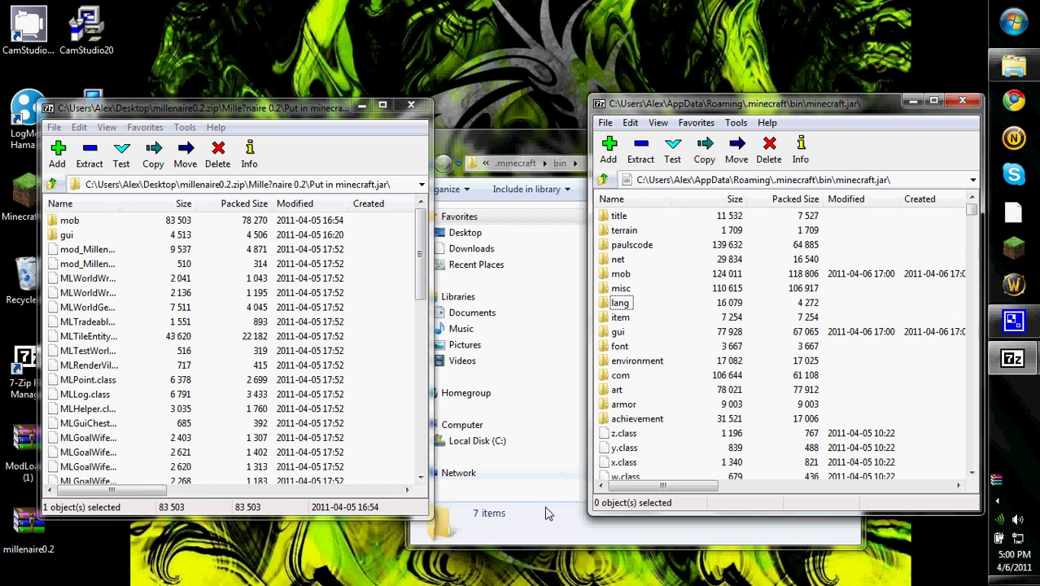
left_click(52, 186)
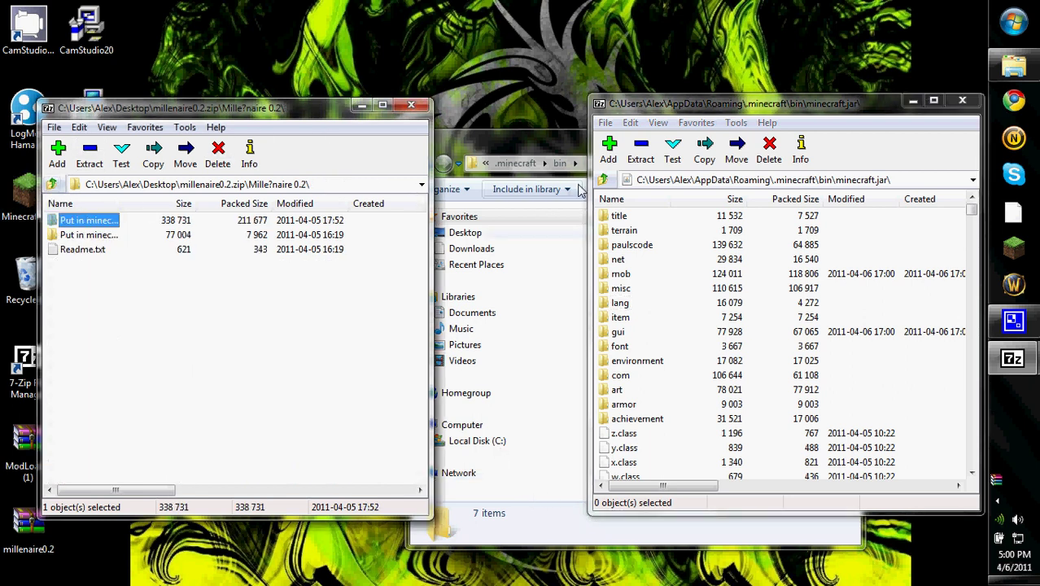
Close Explorer and move the 7-Zip pane from minecraft.jar up to .minecraft.
left_click(536, 155)
left_click(852, 140)
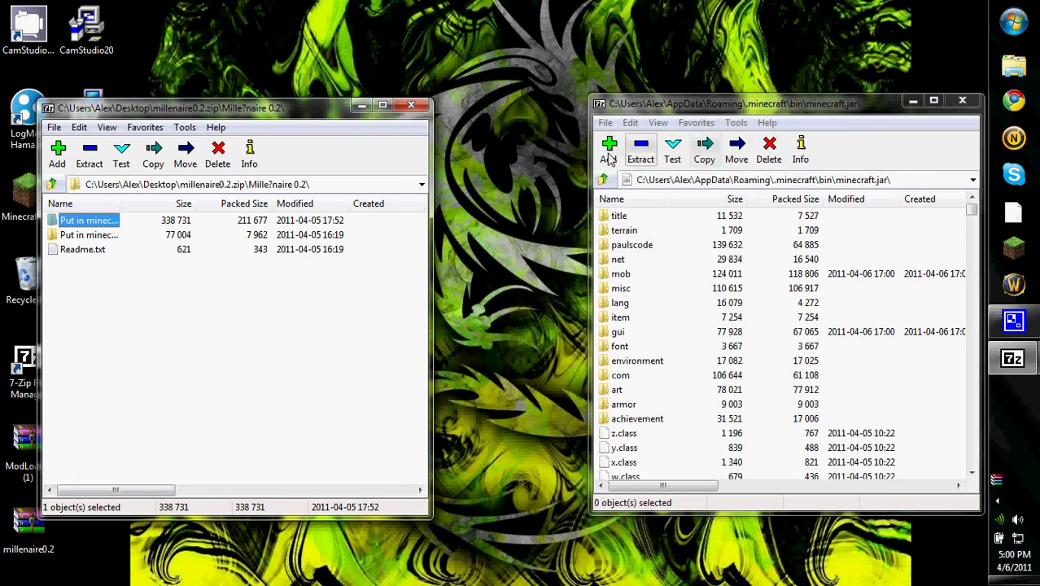
left_click(604, 179)
left_click(604, 179)
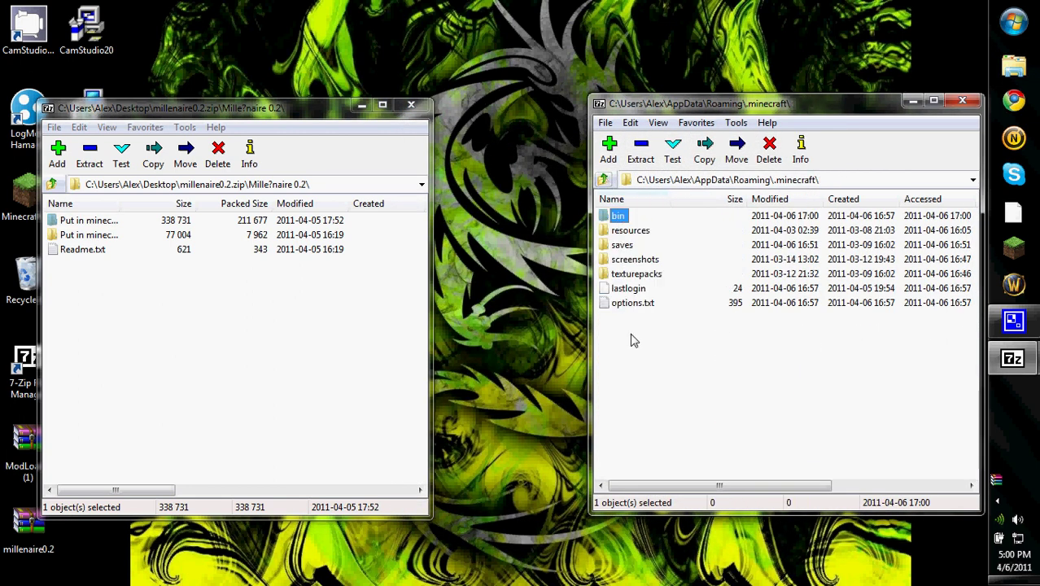
mouse_move(657, 372)
left_mouse_down()
mouse_move(606, 257)
mouse_move(603, 213)
left_mouse_up()
left_click(644, 361)
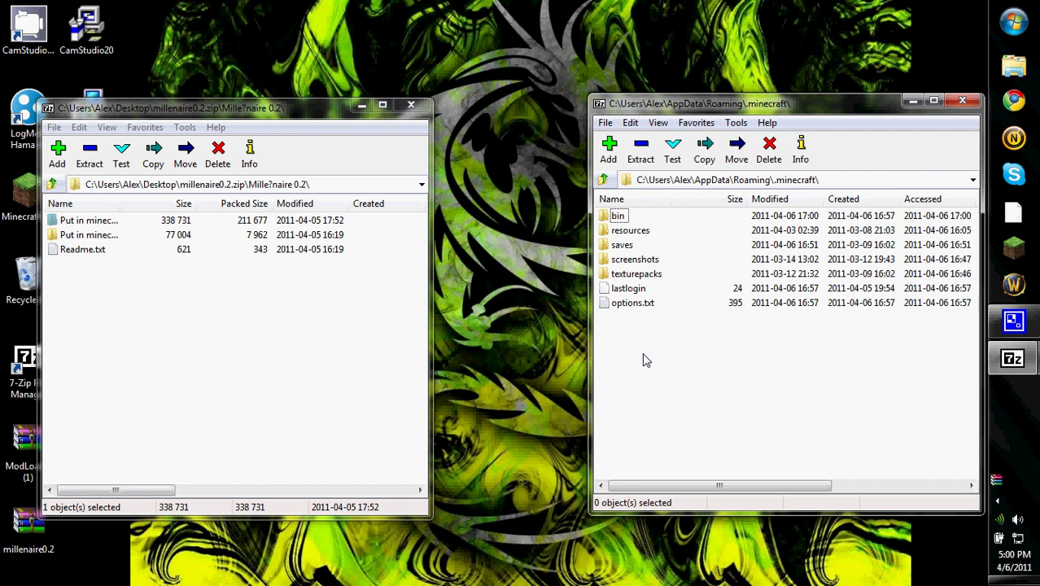
Copy buildingplans and the millenaire file from Put in minecraft folder into .minecraft, then close the archive.
double_click(105, 236)
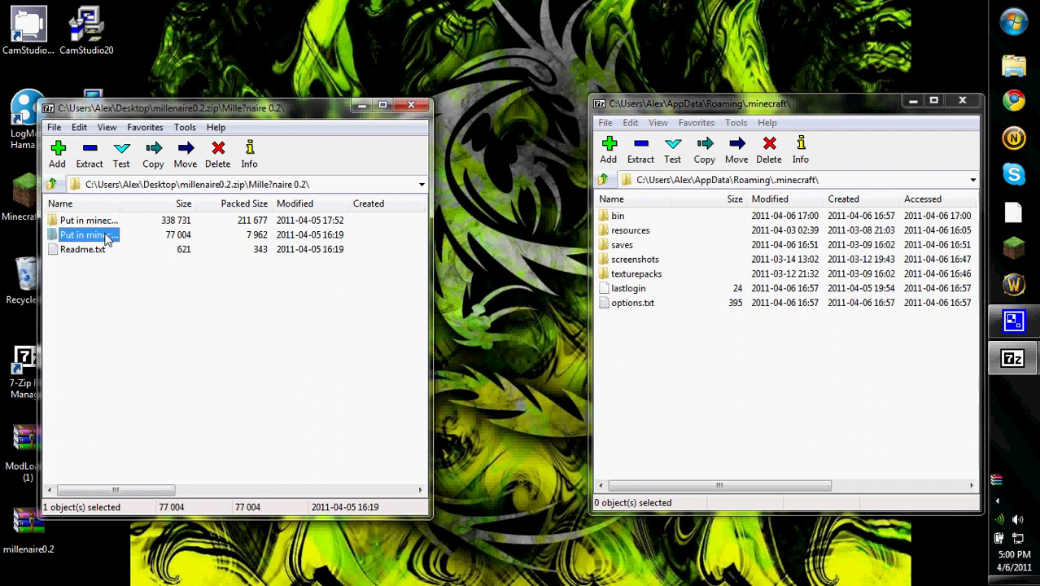
left_click(729, 361)
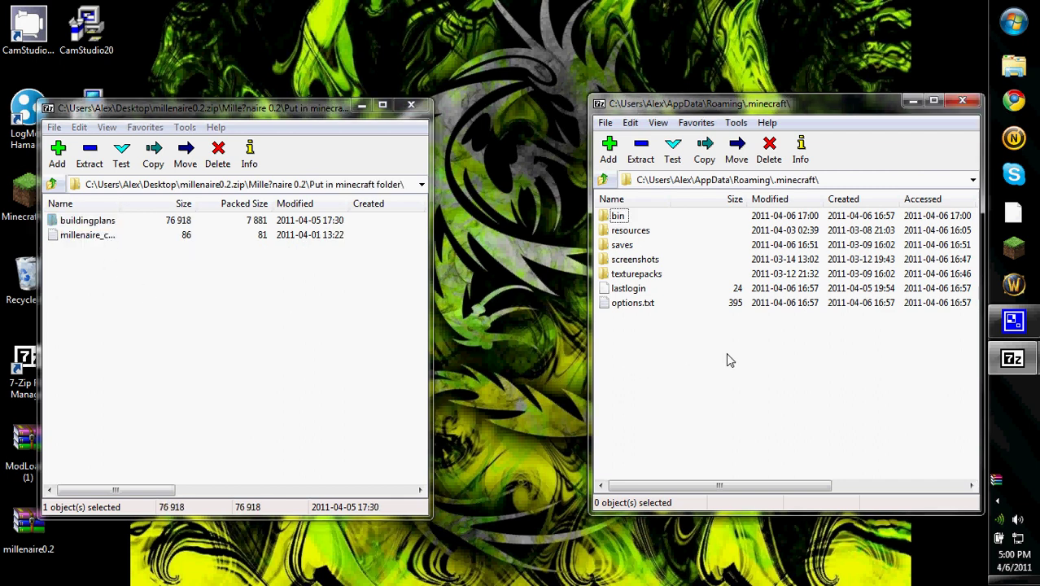
left_click(42, 345)
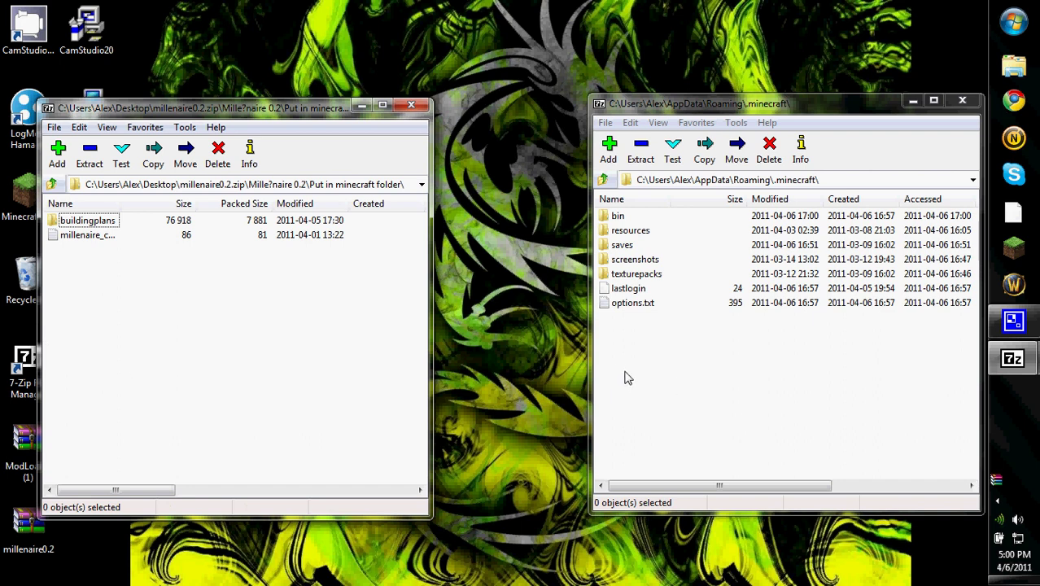
mouse_move(628, 377)
left_mouse_down()
mouse_move(586, 260)
mouse_move(642, 379)
mouse_move(574, 260)
left_mouse_up()
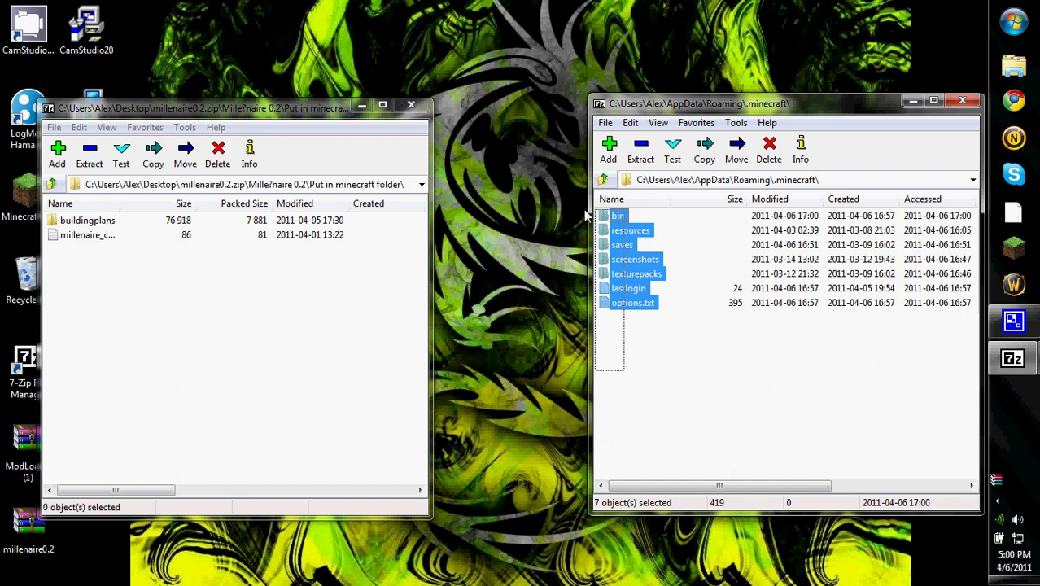
left_click_drag(584, 214, 653, 355)
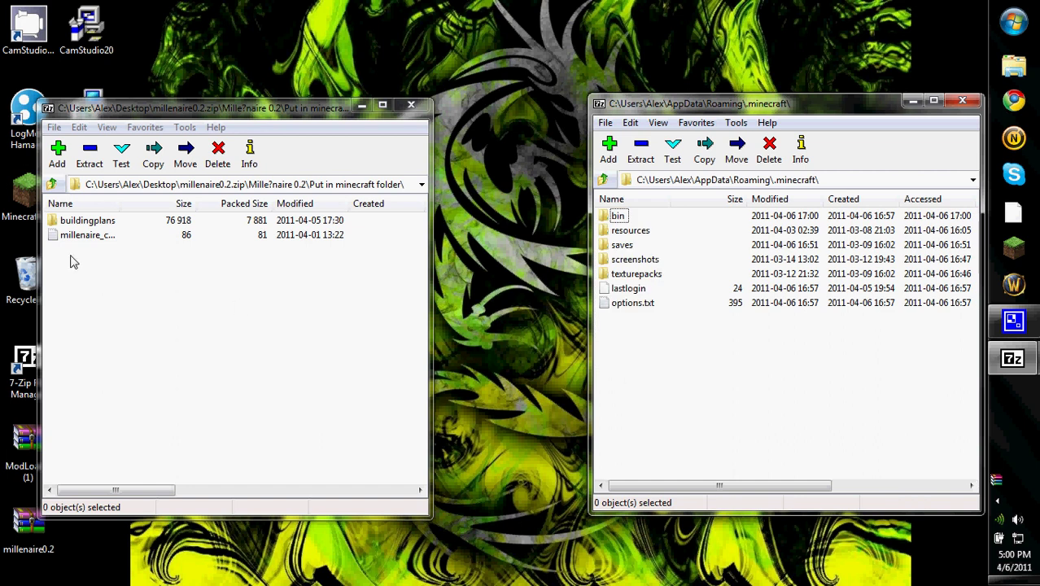
left_click_drag(57, 260, 118, 215)
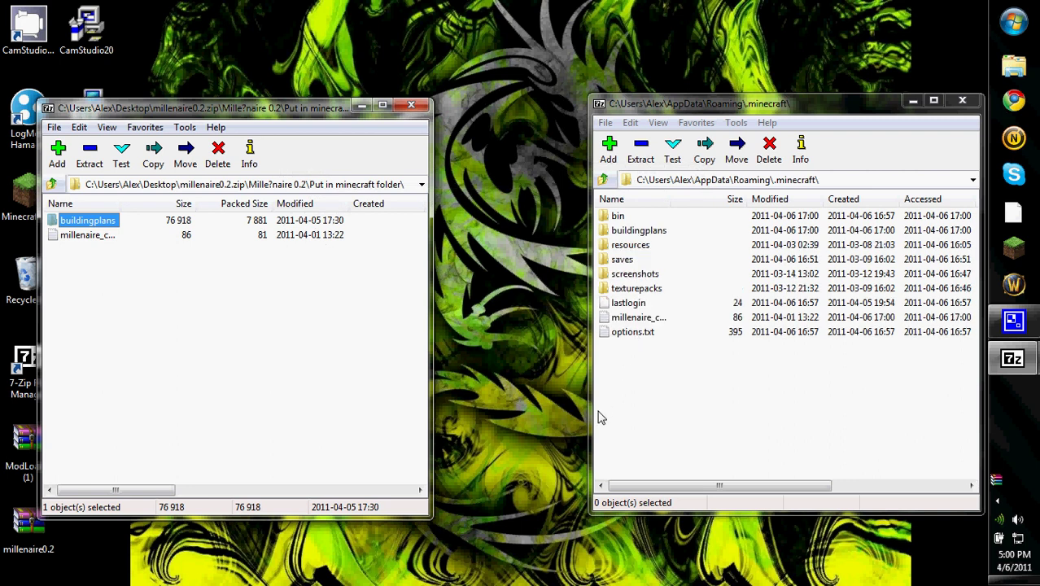
mouse_move(663, 425)
left_mouse_down()
mouse_move(601, 210)
mouse_move(673, 360)
mouse_move(673, 399)
left_mouse_up()
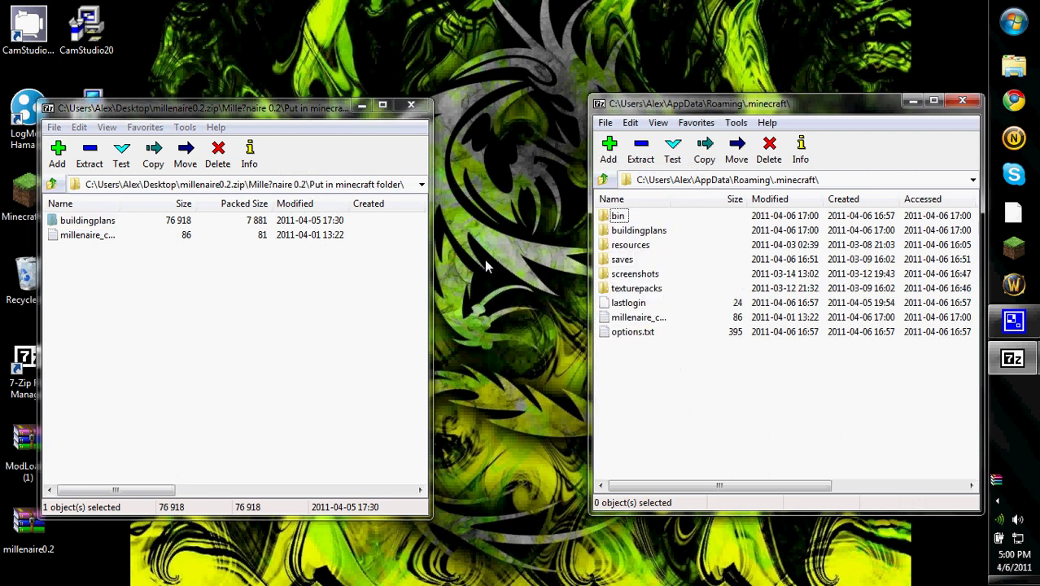
left_click(413, 106)
Close the .minecraft window, launch Minecraft past the security warning, log in and maximize it.
left_click_drag(849, 108, 640, 105)
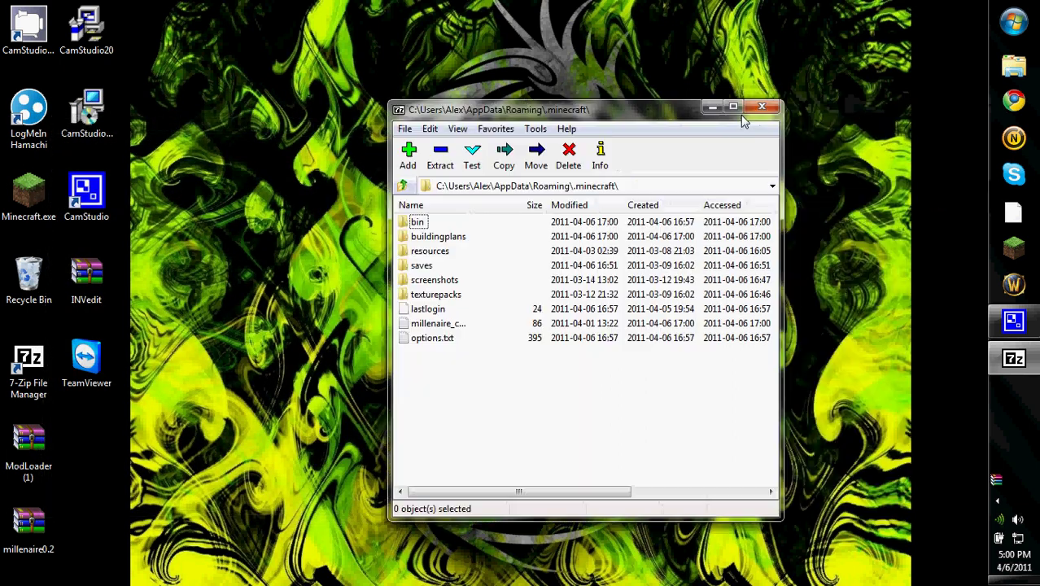
left_click(777, 101)
left_click(1013, 248)
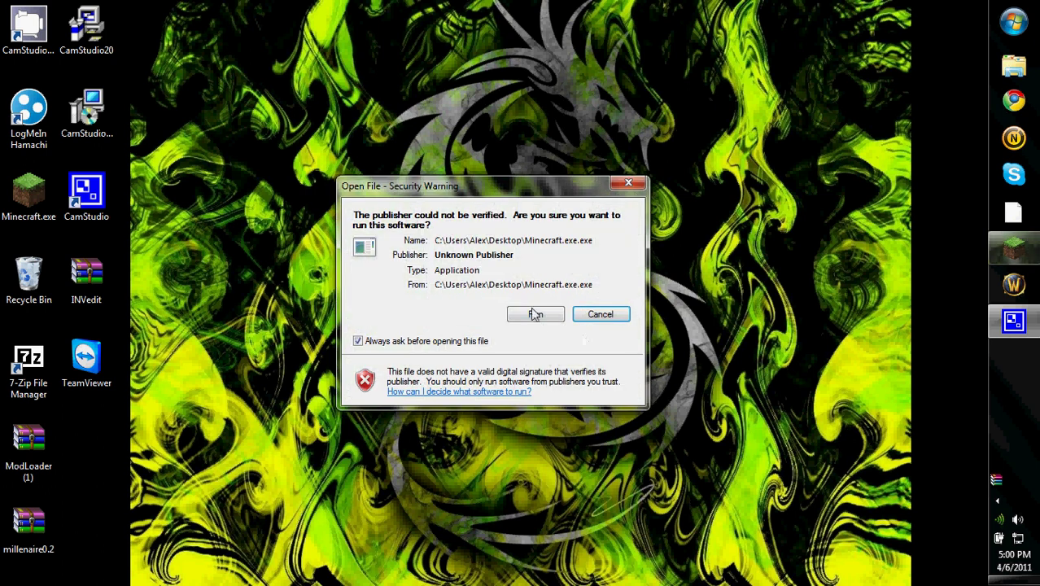
left_click(535, 314)
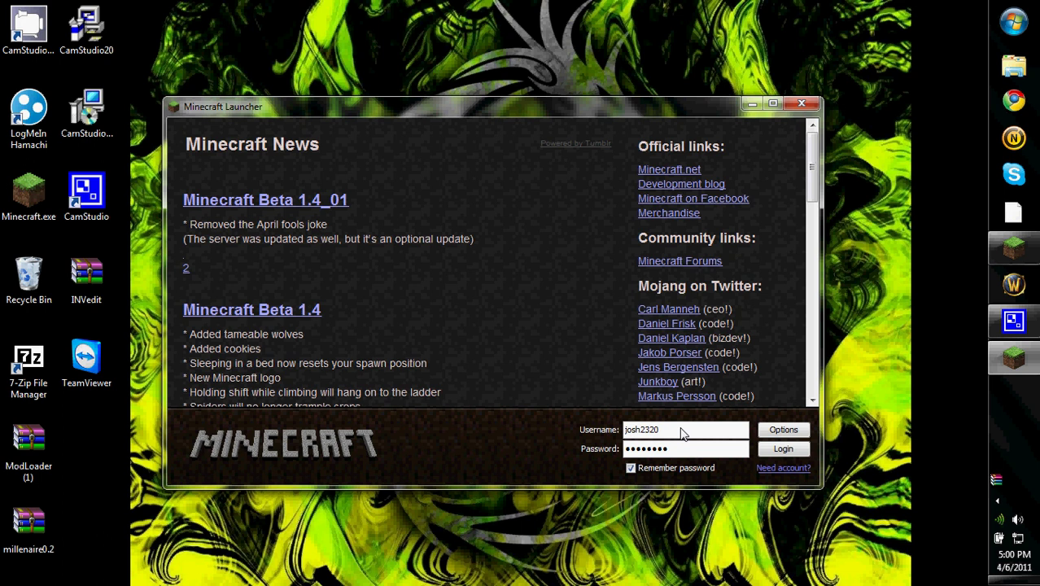
left_click(773, 450)
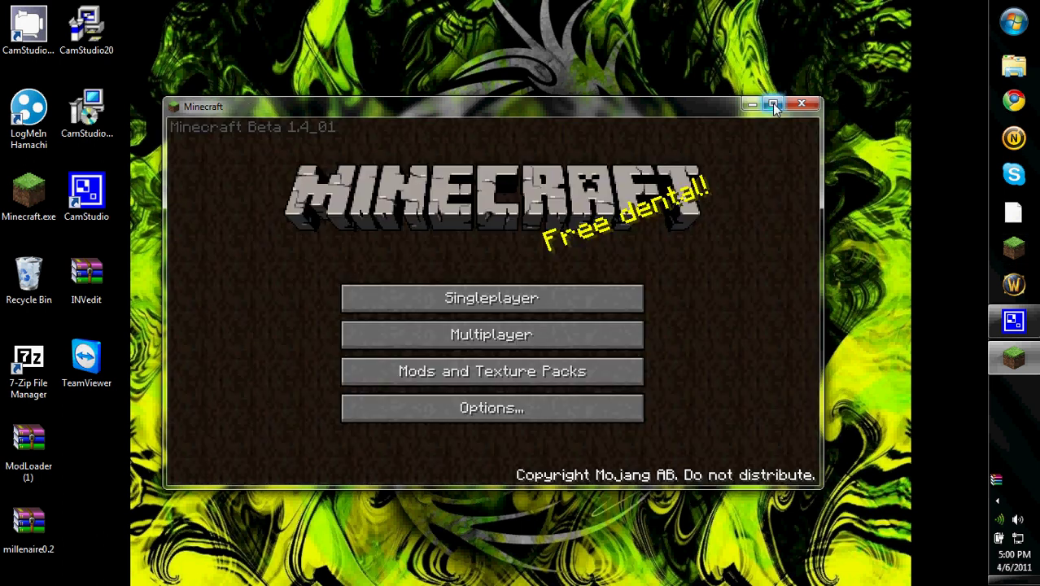
left_click(773, 106)
Create a new singleplayer world named 'Village' using the seed 'b'.
left_click(610, 289)
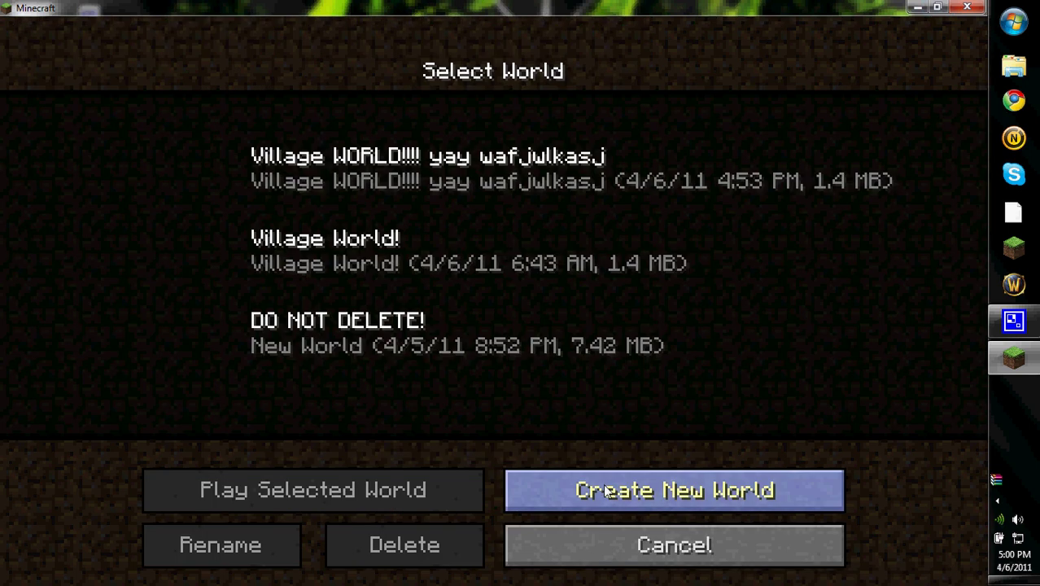
left_click(606, 490)
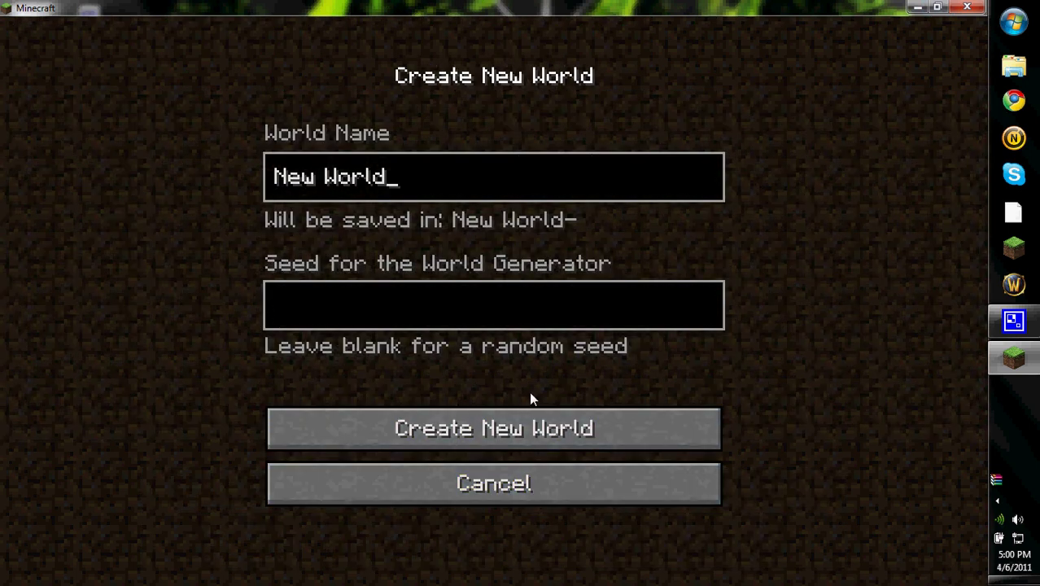
key("BackSpace")
key("BackSpace")
key("BackSpace")
type("Village")
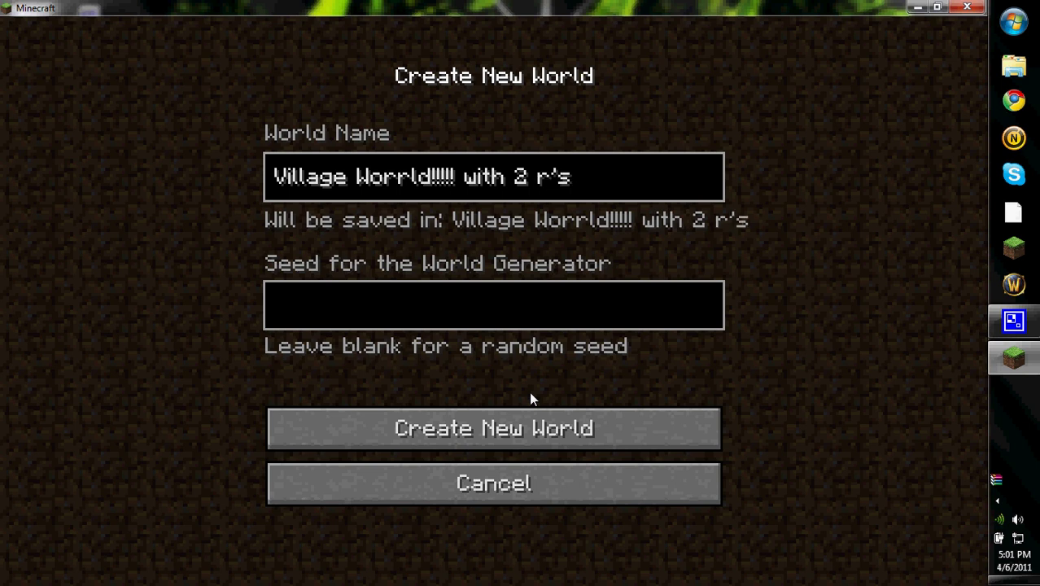
left_click(529, 304)
type("b")
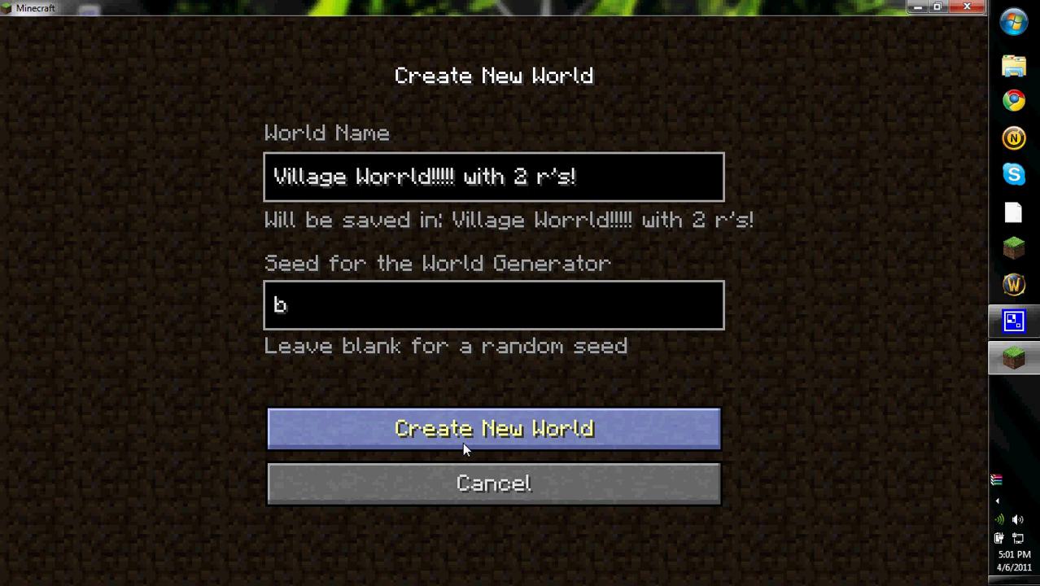
left_click(463, 446)
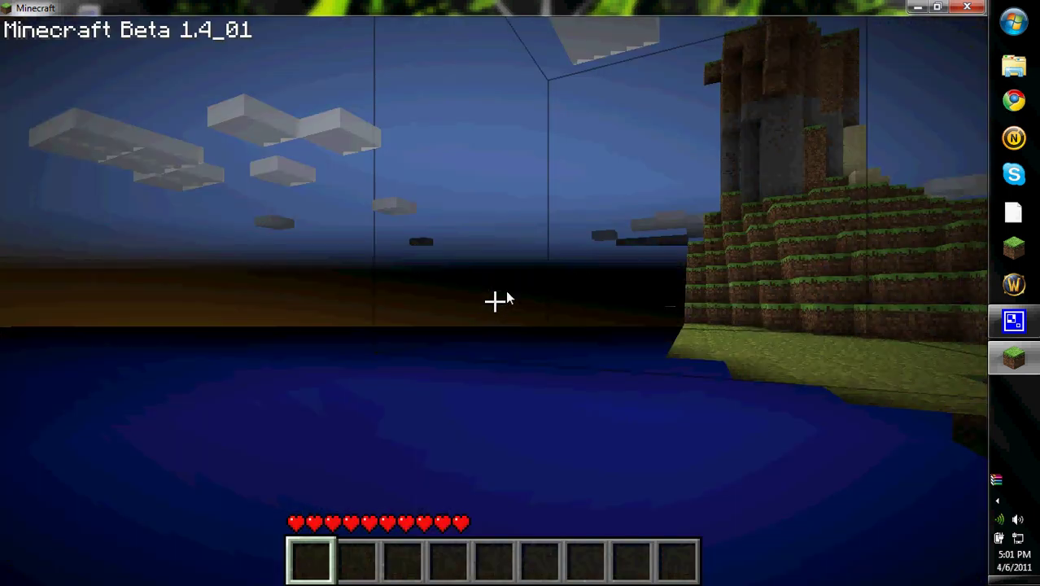
Pause the game and set the difficulty to Peaceful in Options.
key("Escape")
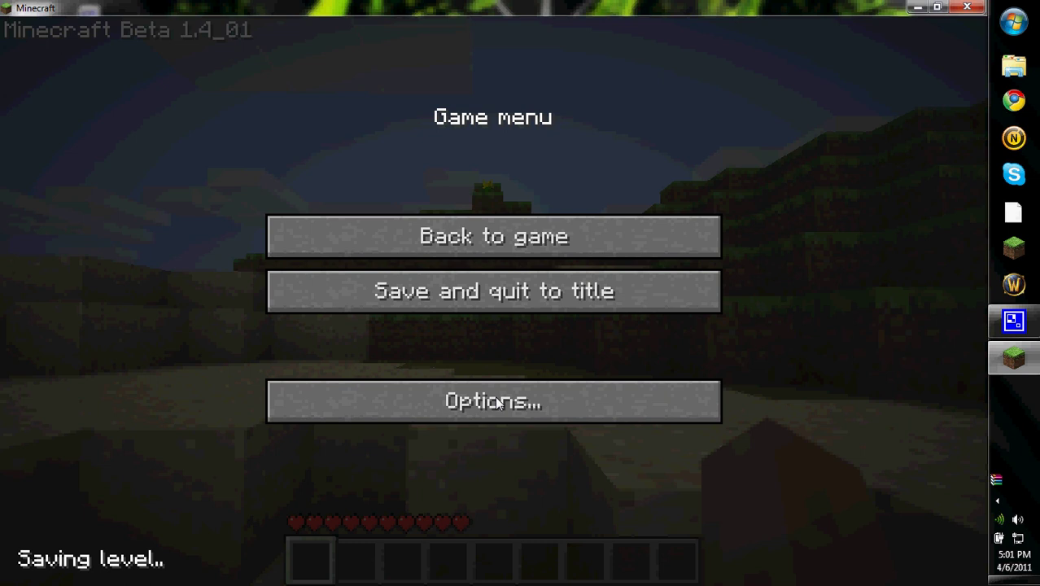
left_click(498, 402)
left_click(350, 250)
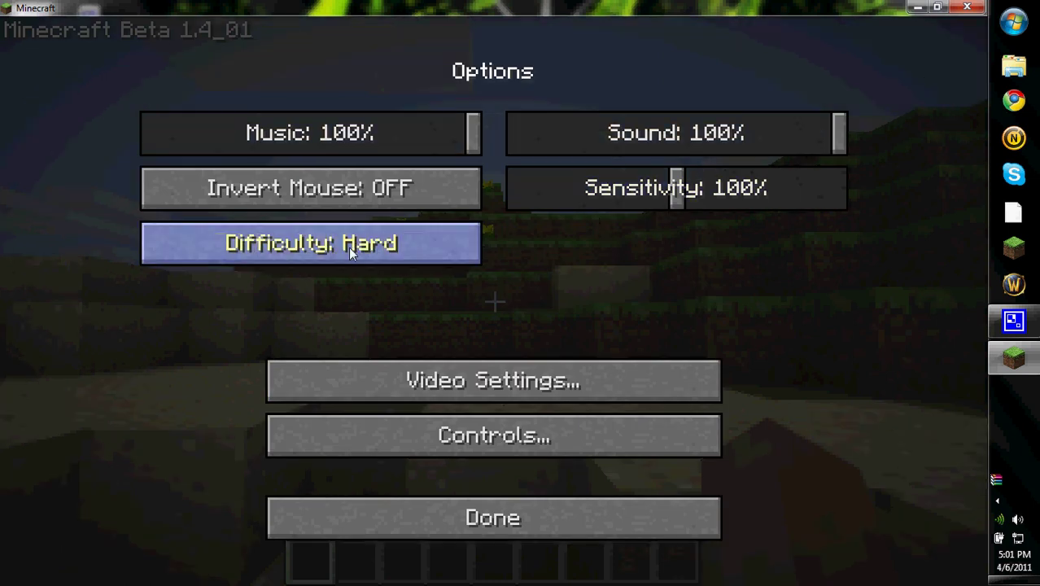
left_click(350, 250)
Set render distance to Normal and graphics to Fast, toggle view bobbing, and resume play.
left_click(453, 388)
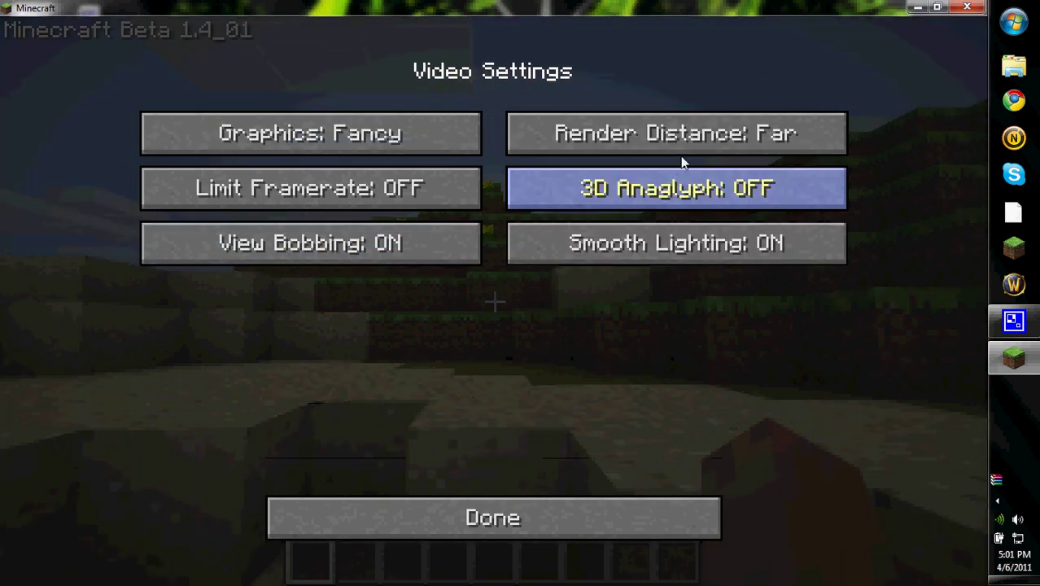
left_click(683, 145)
left_click(400, 133)
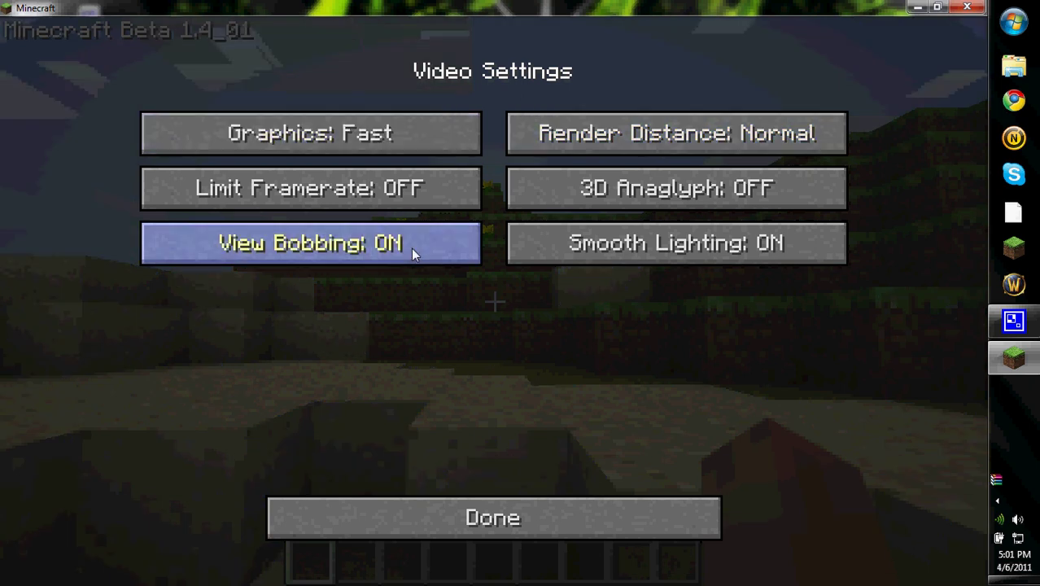
left_click(411, 257)
left_click(480, 520)
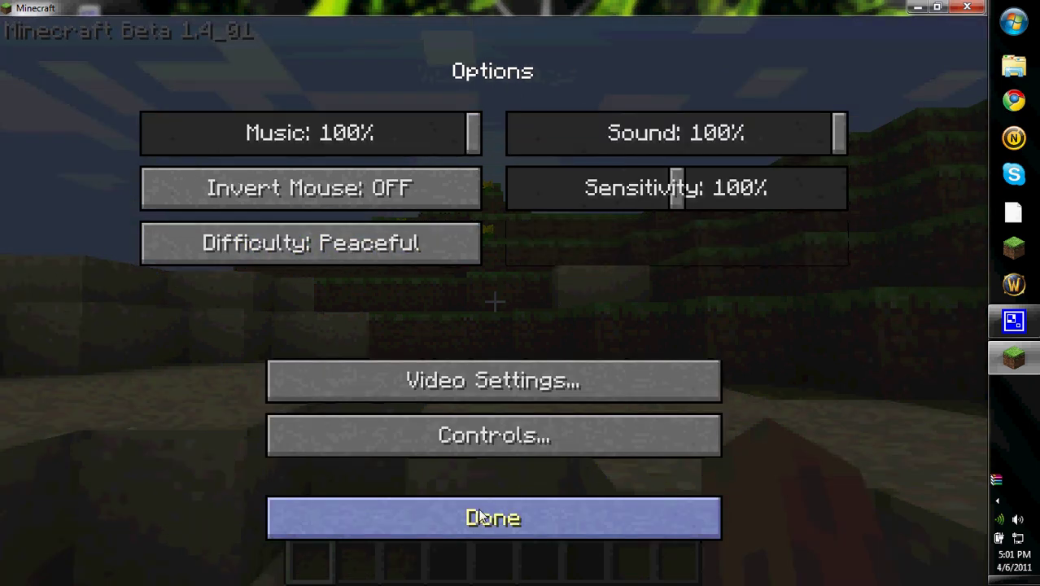
left_click(480, 517)
left_click(492, 235)
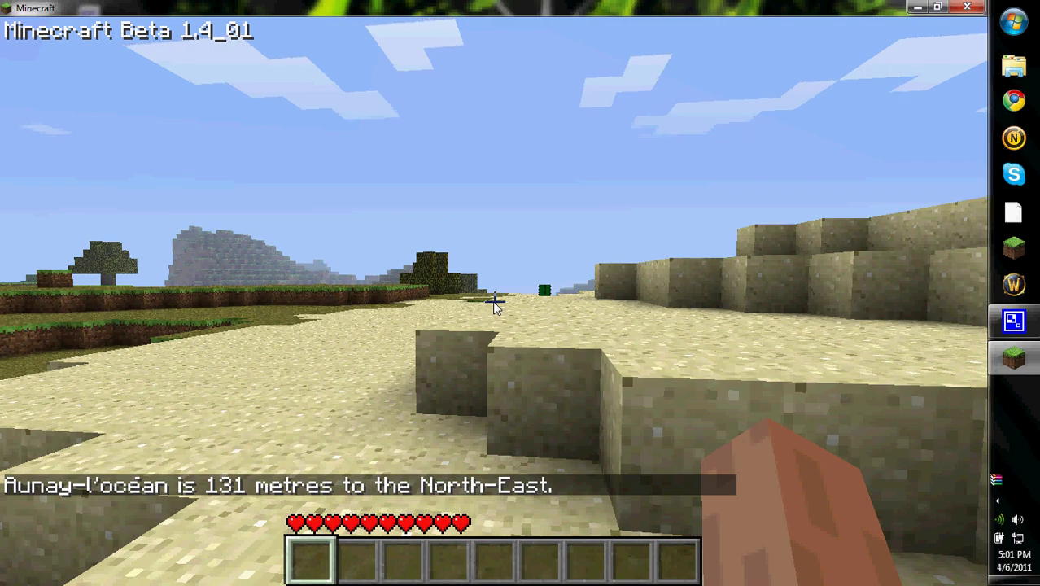
Walk north-east toward Aunay-l'océan, crossing the grassy hill plateau down onto the plains.
key("w")
key("w")
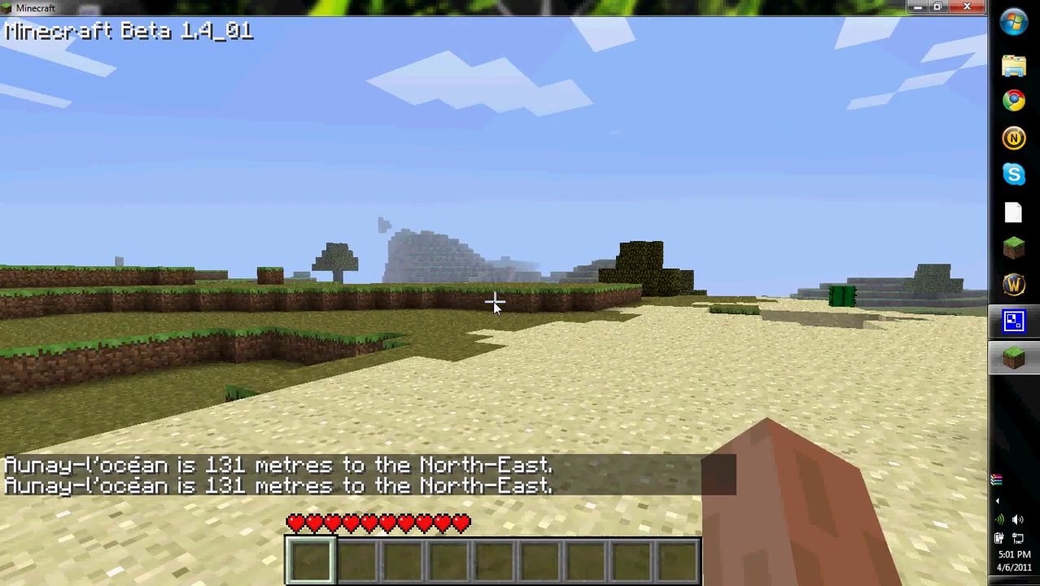
key("w")
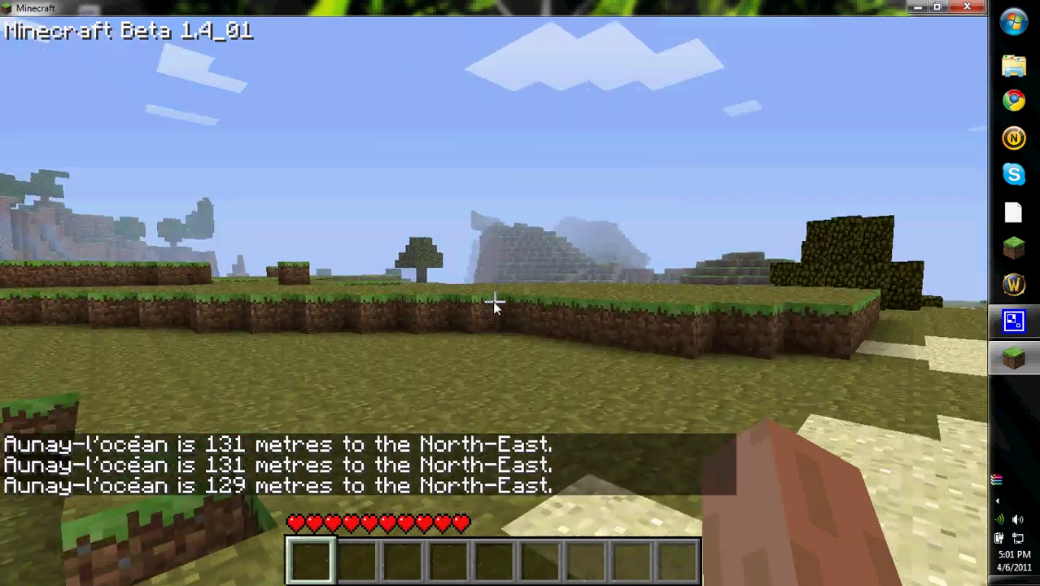
key("w")
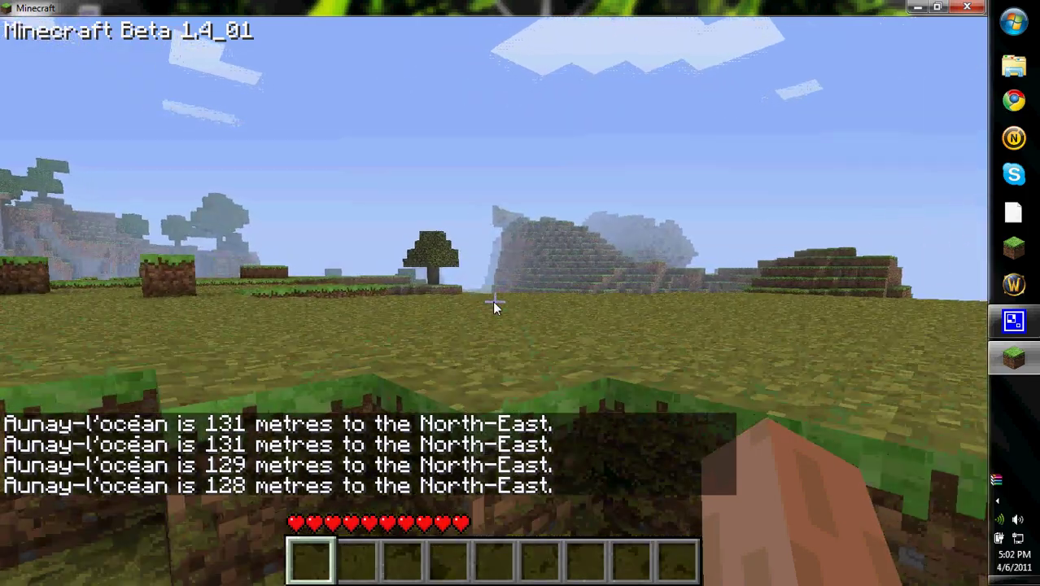
key("w")
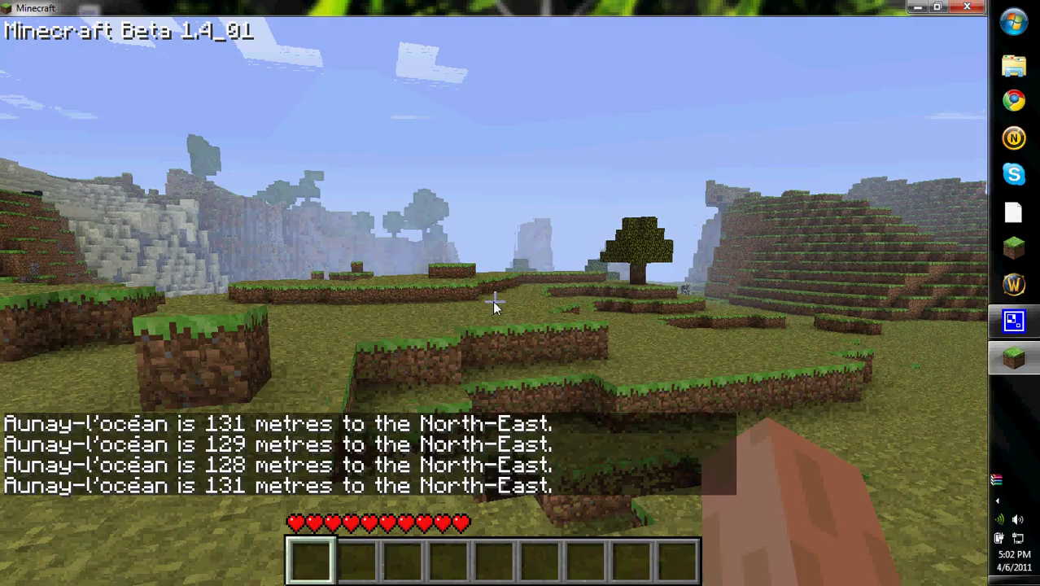
key("w")
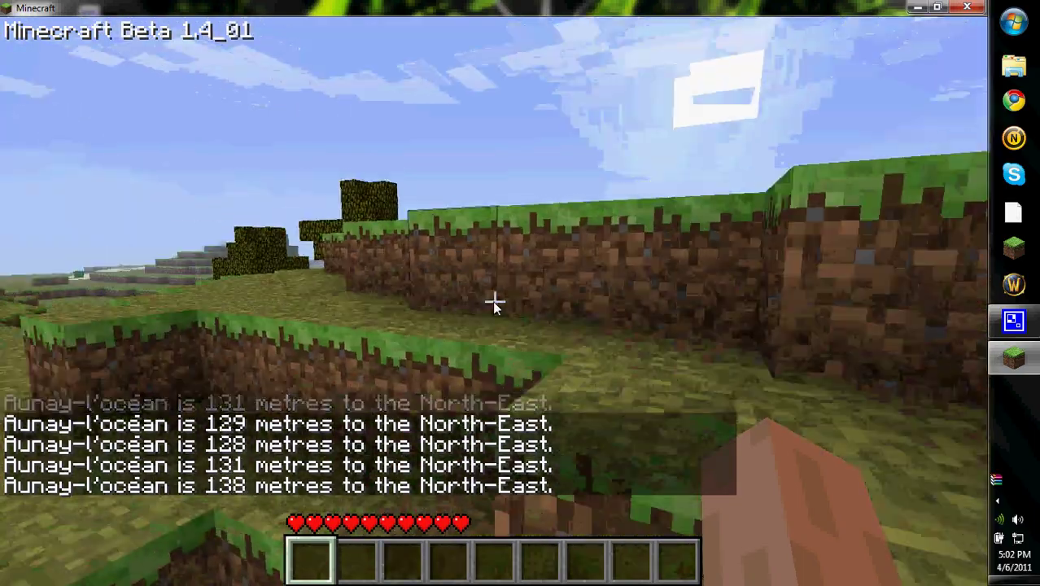
key("w")
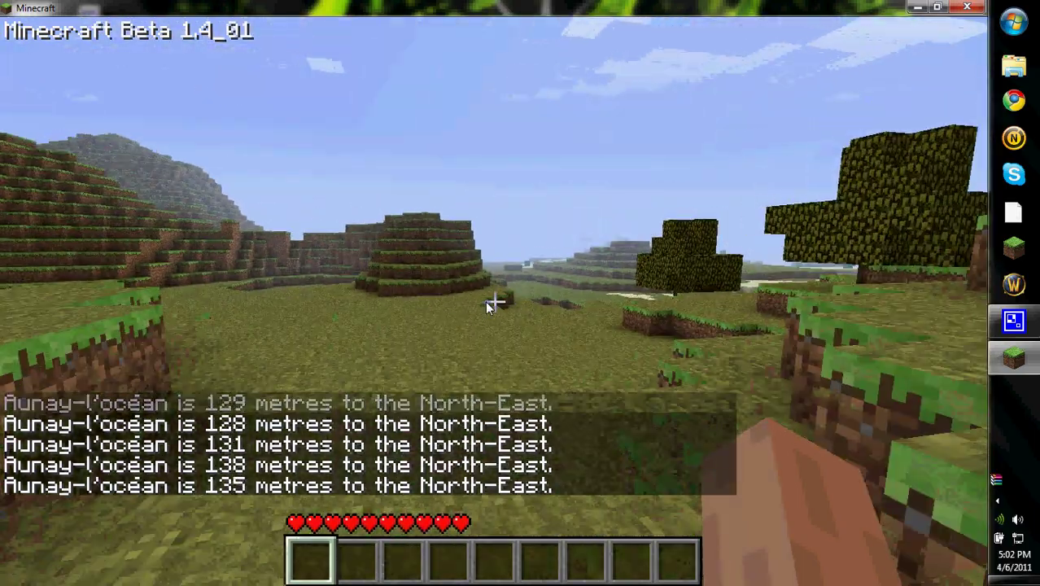
key("w")
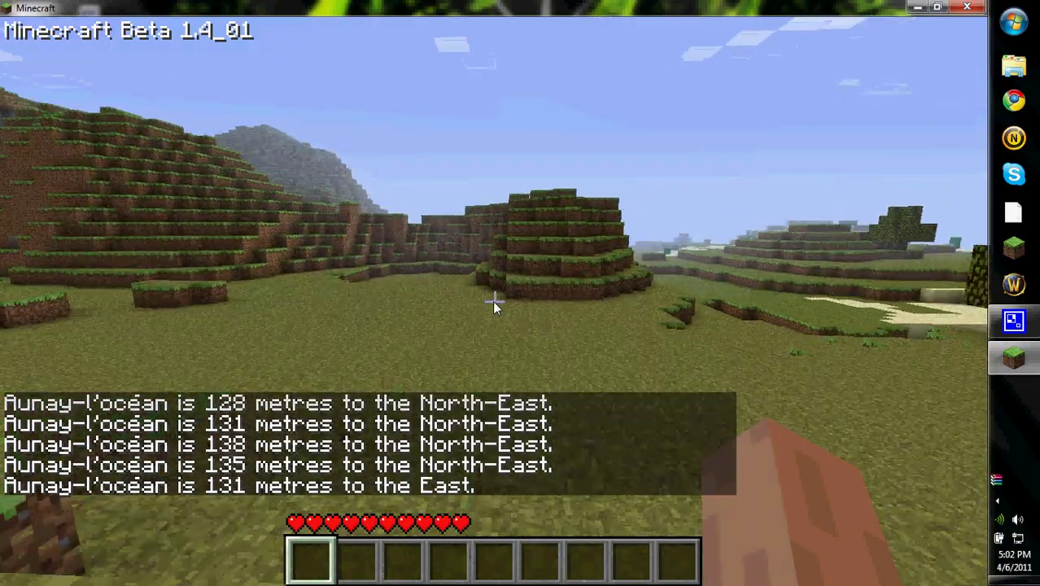
key("w")
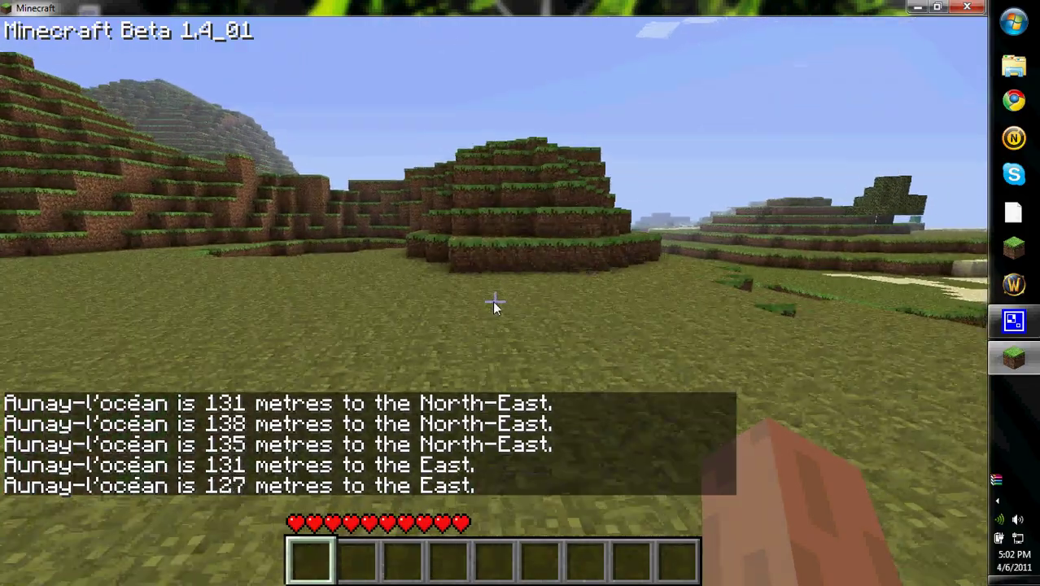
key("w")
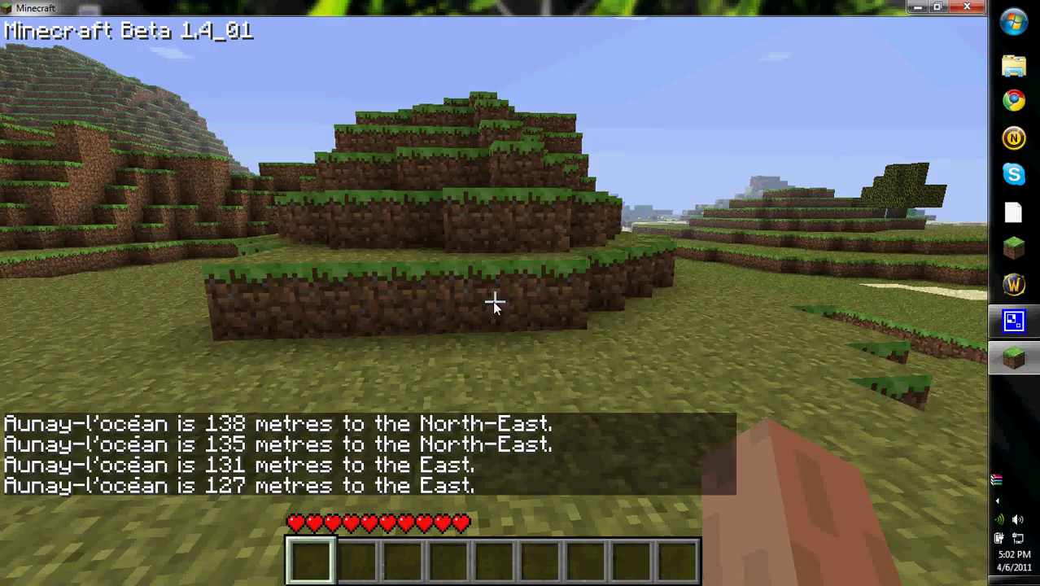
key("w")
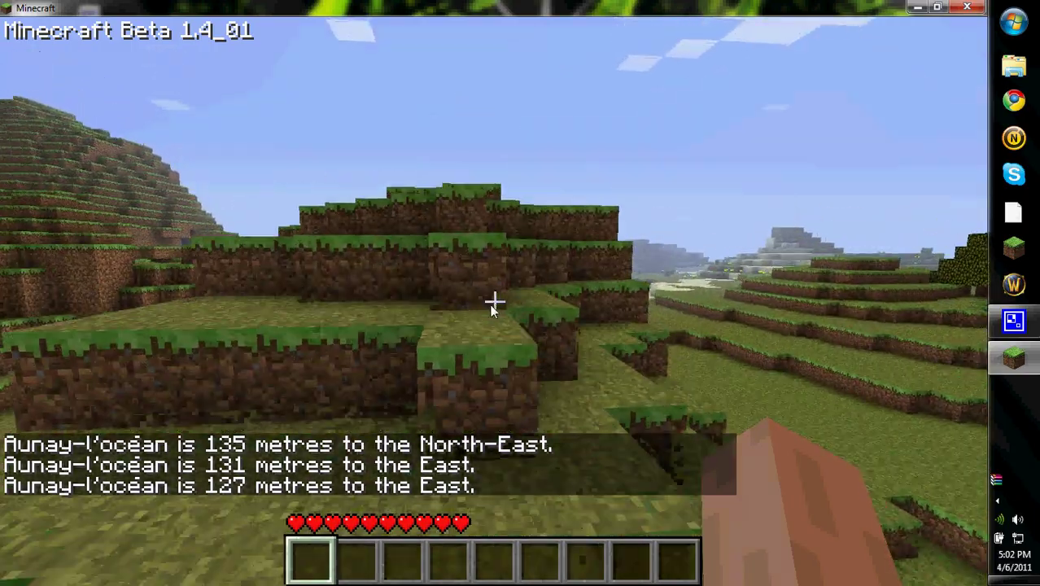
key("w")
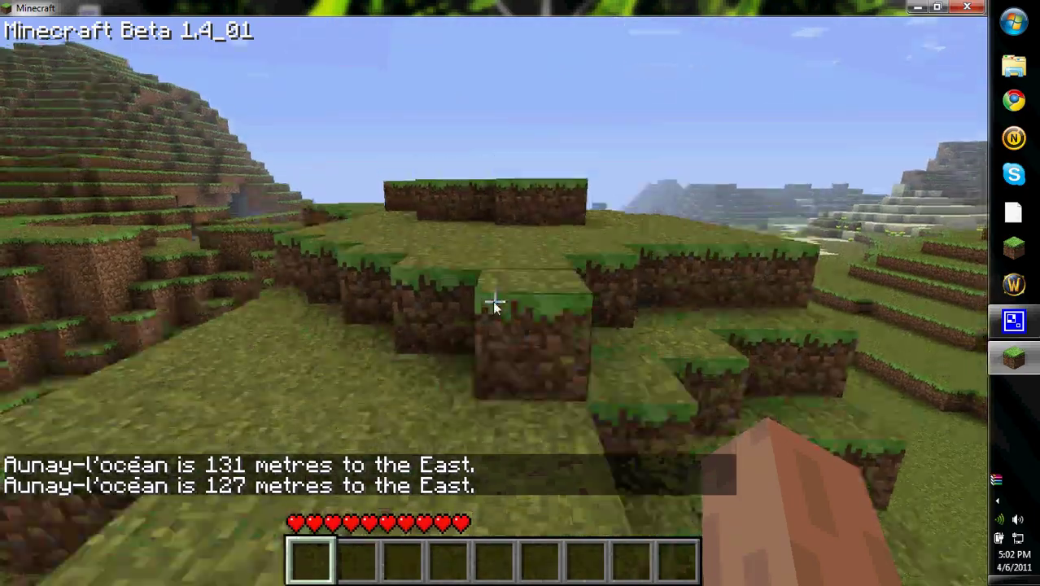
key("w")
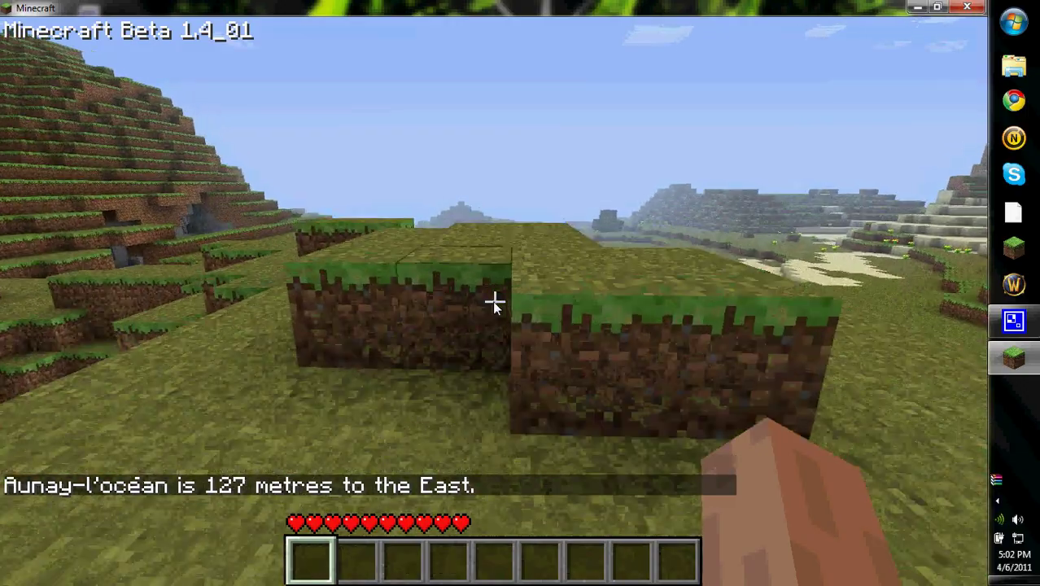
key("w")
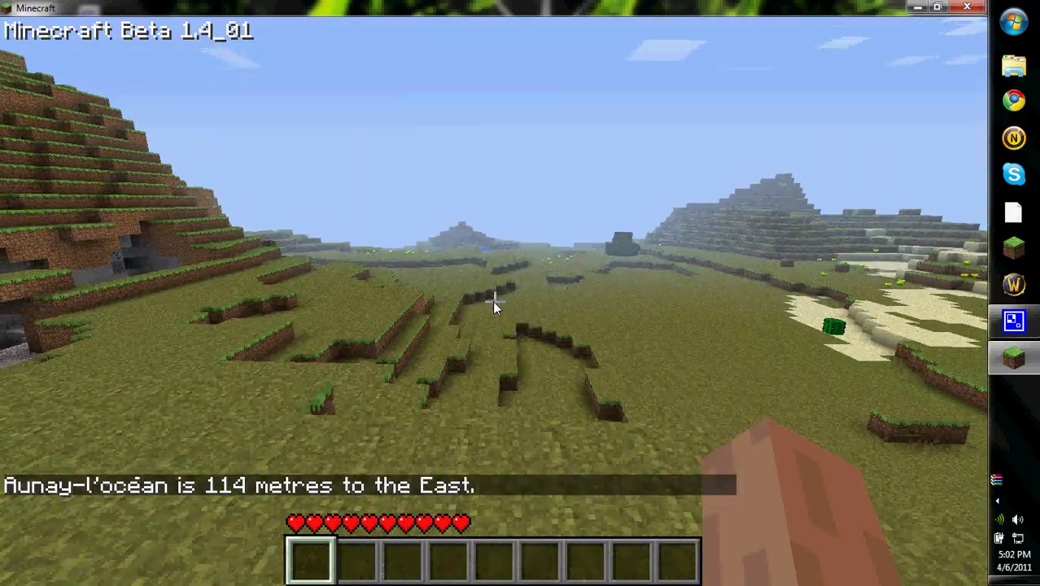
key("w")
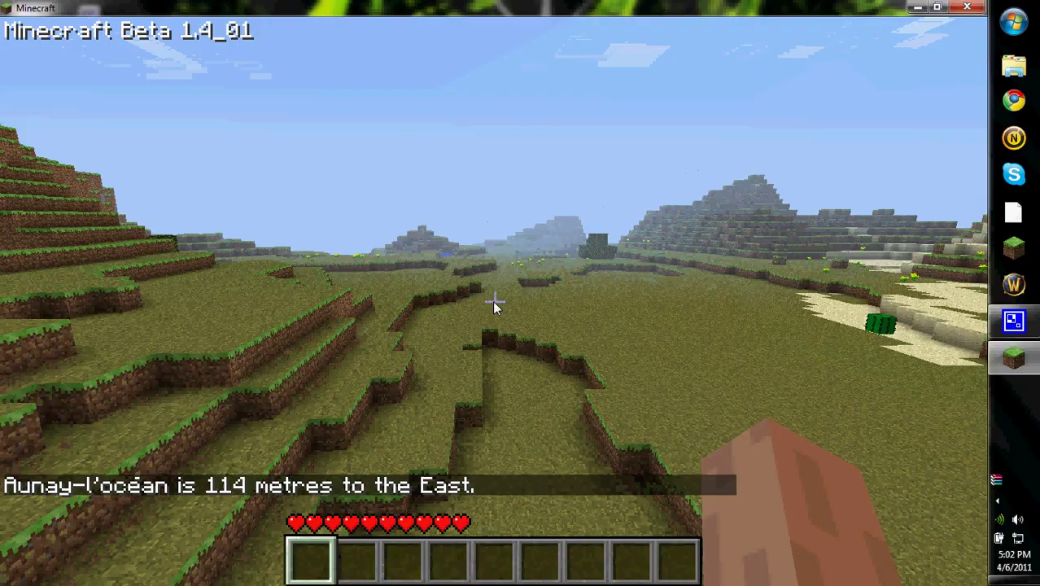
key("w")
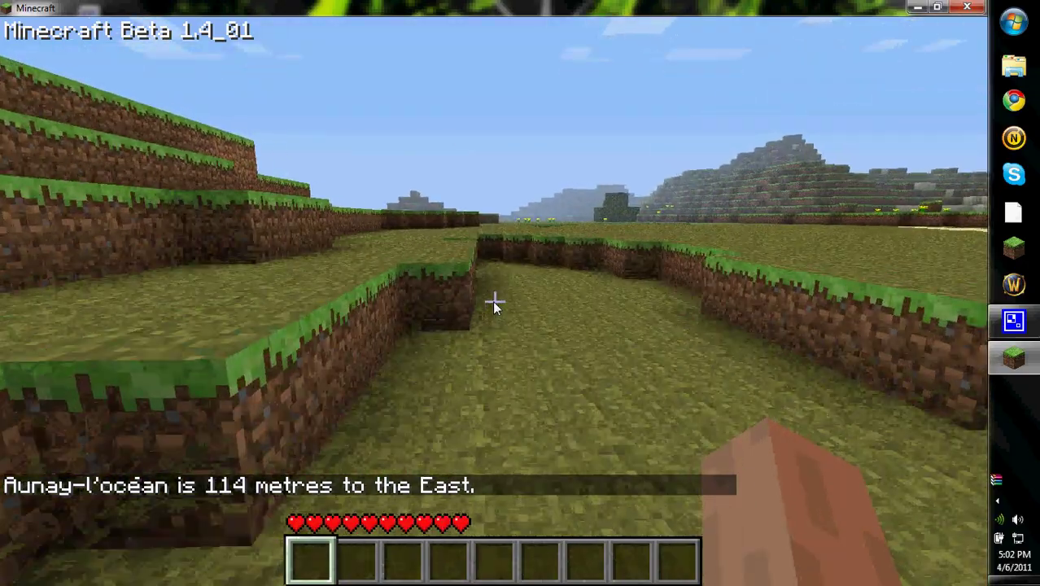
key("w")
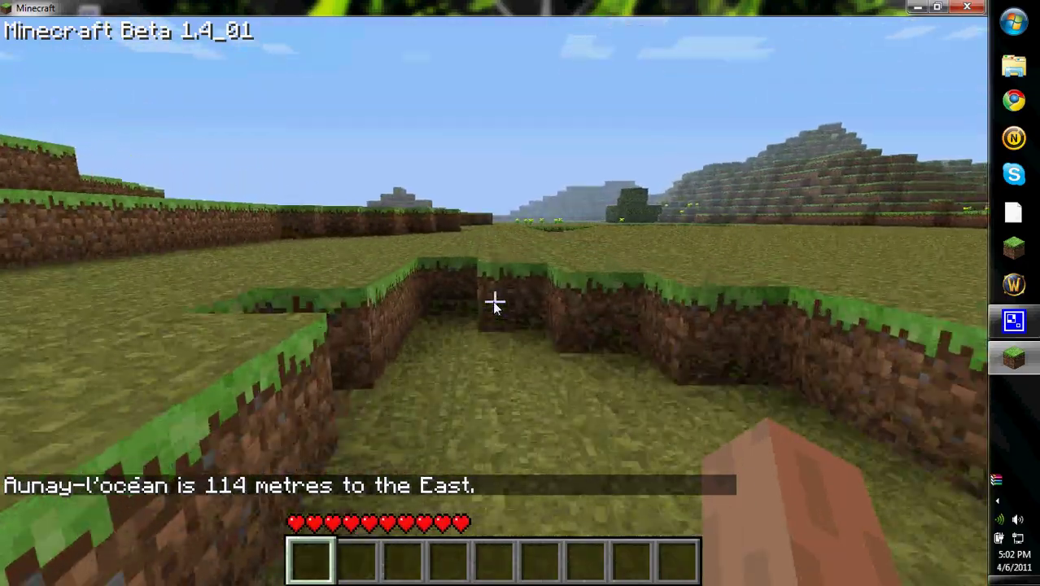
key("w")
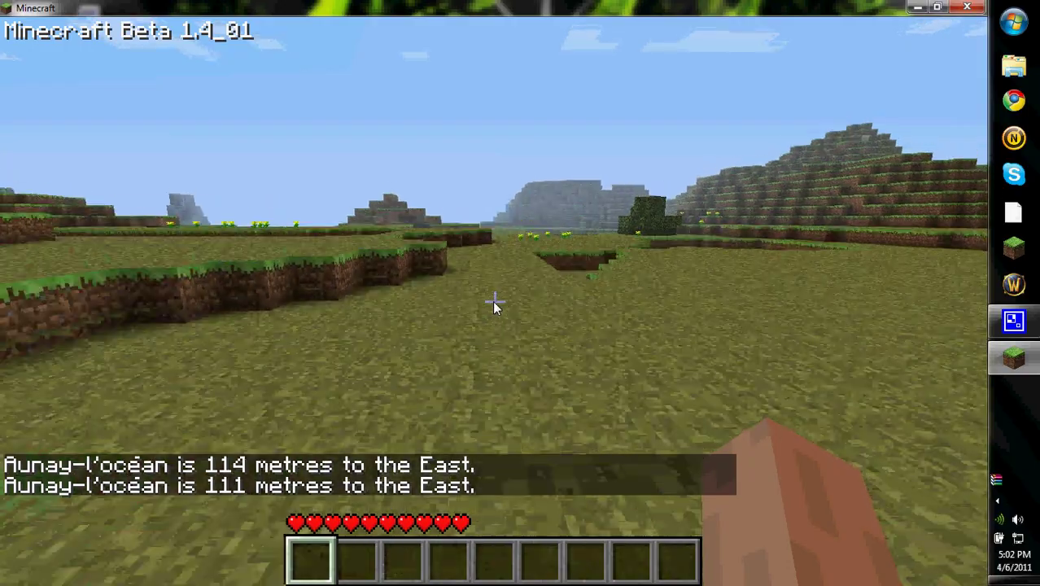
Continue east past the yellow flowers and climb onto the grass ledge by the terraced stone hill.
key("w")
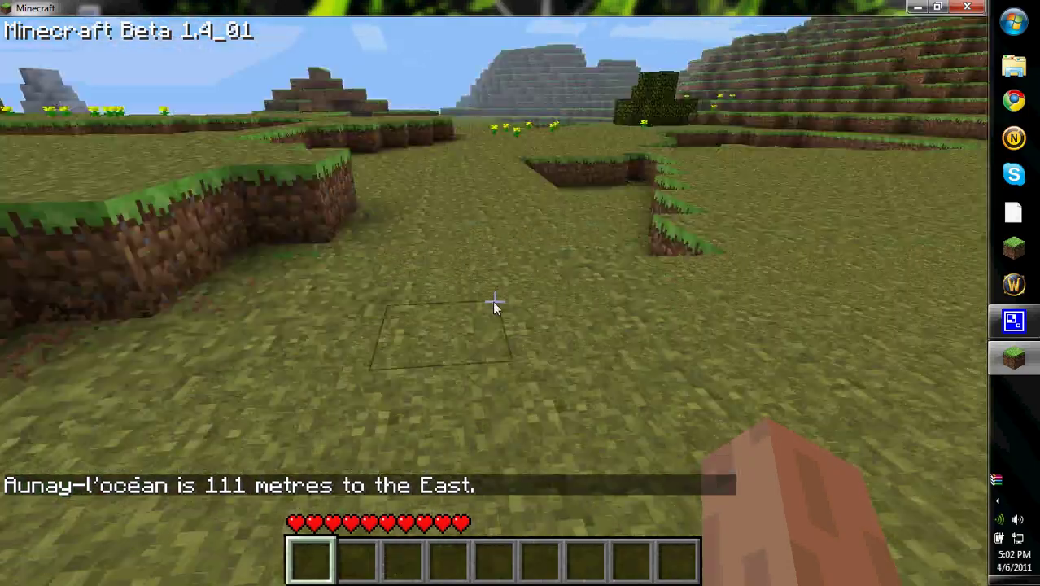
left_click(495, 303)
key("w")
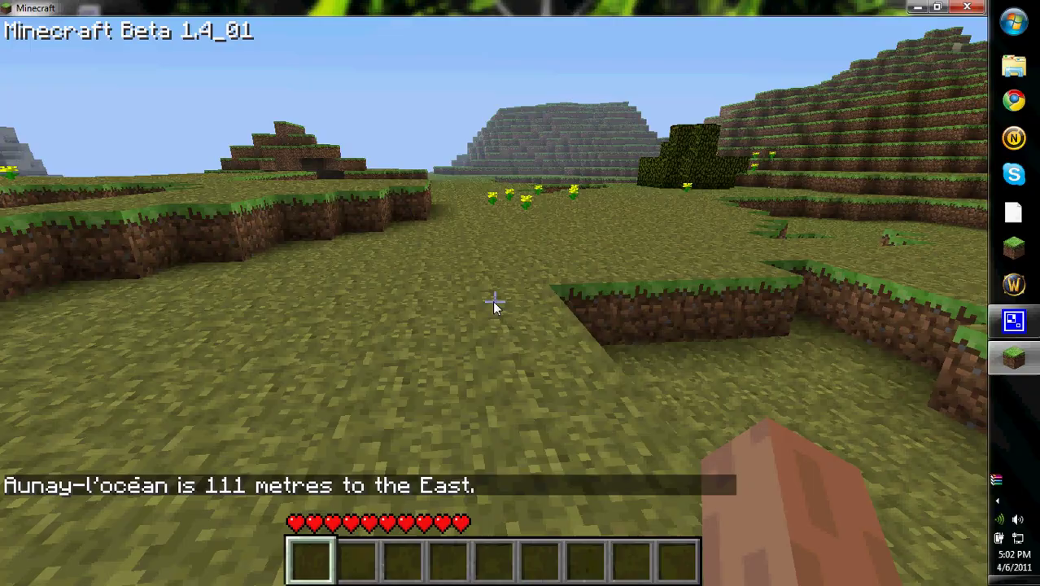
key("w")
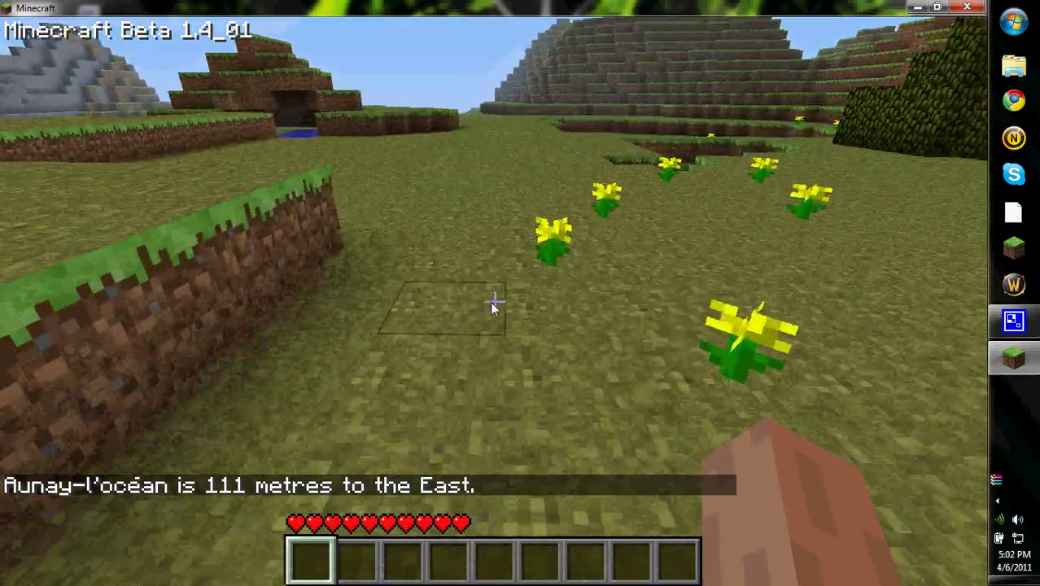
left_click(495, 304)
key("w")
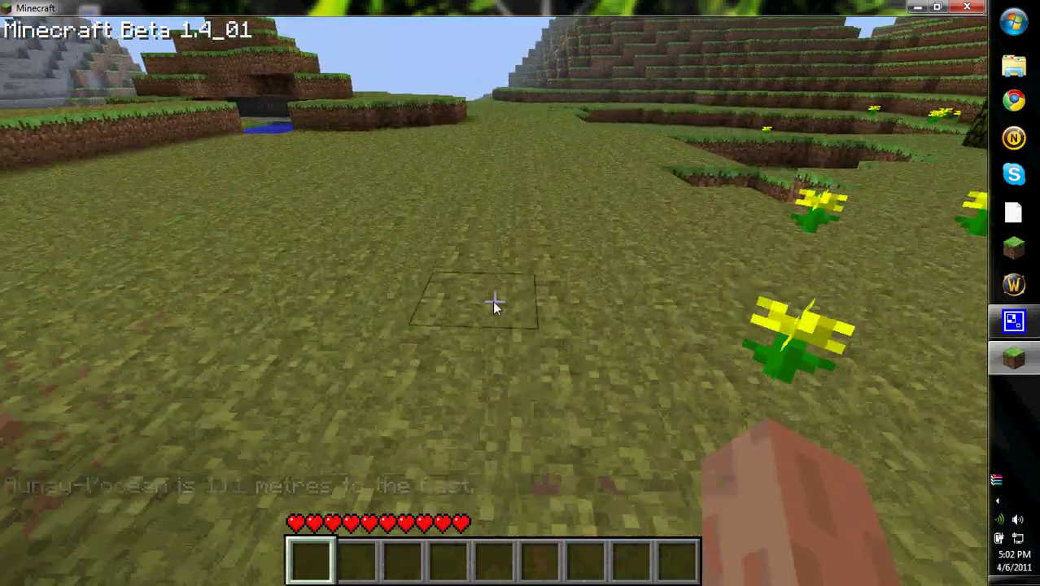
key("w")
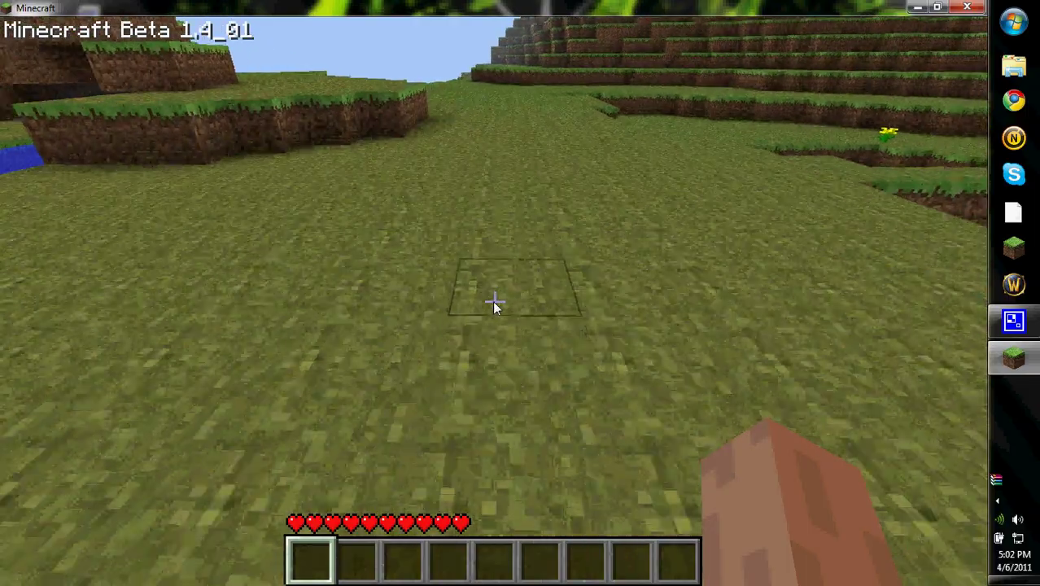
key("w")
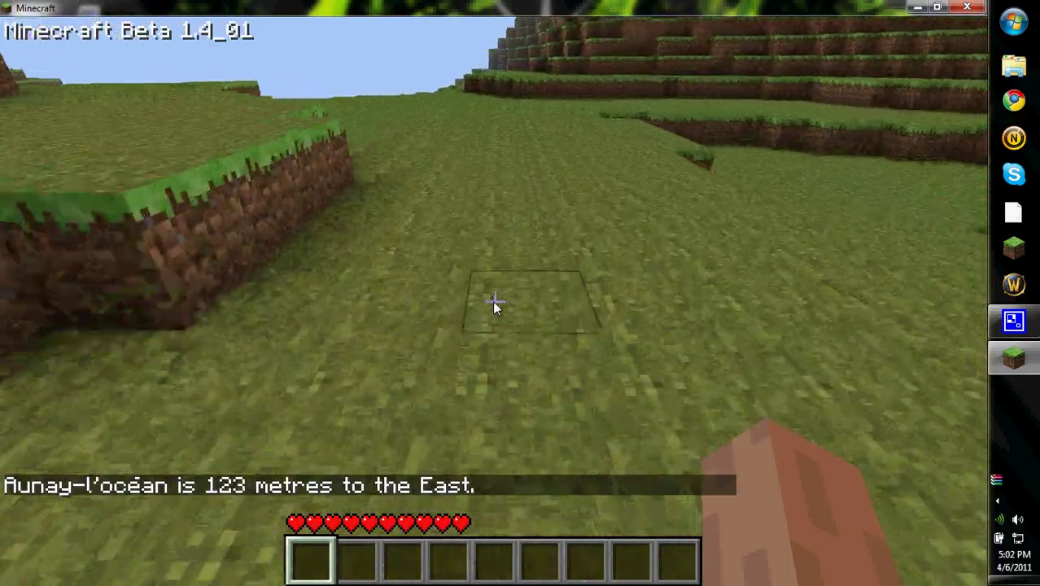
key("w")
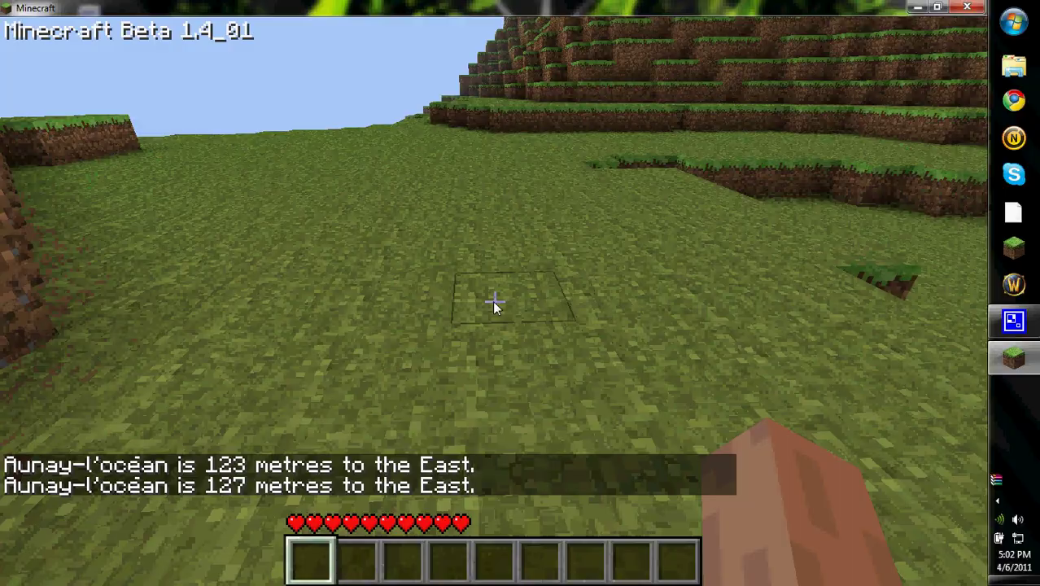
key("w")
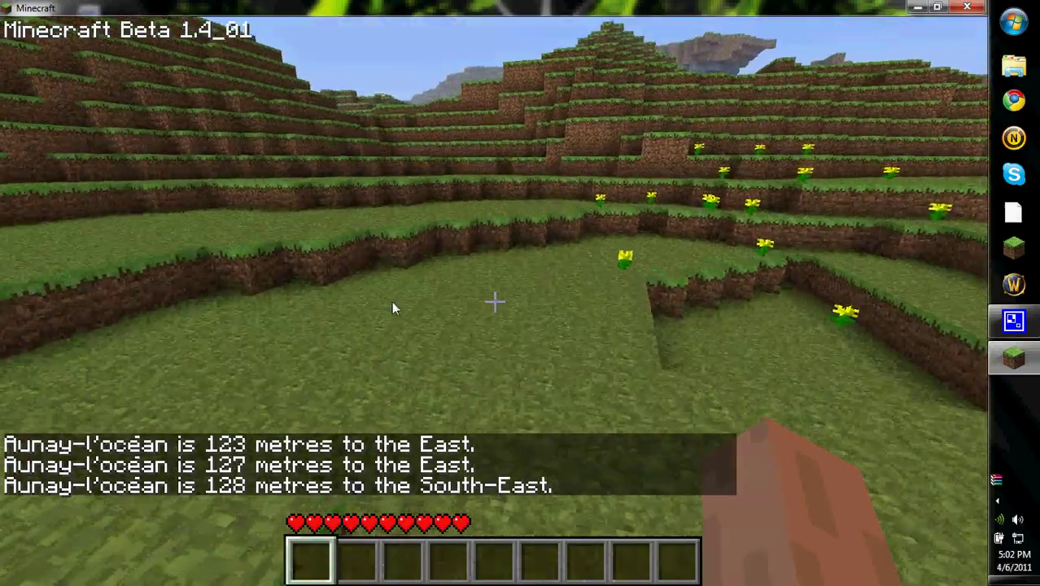
key("w")
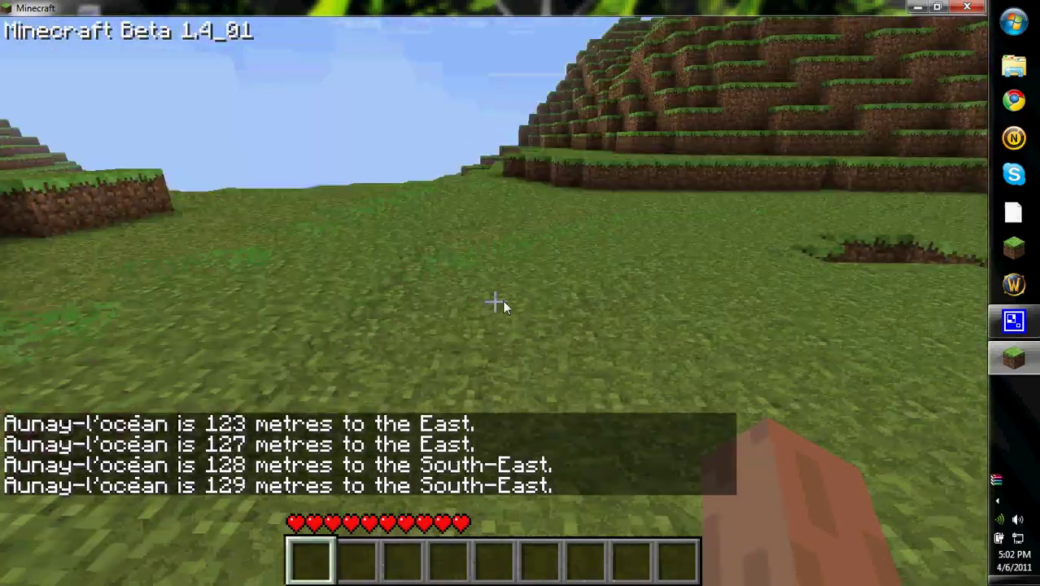
key("w")
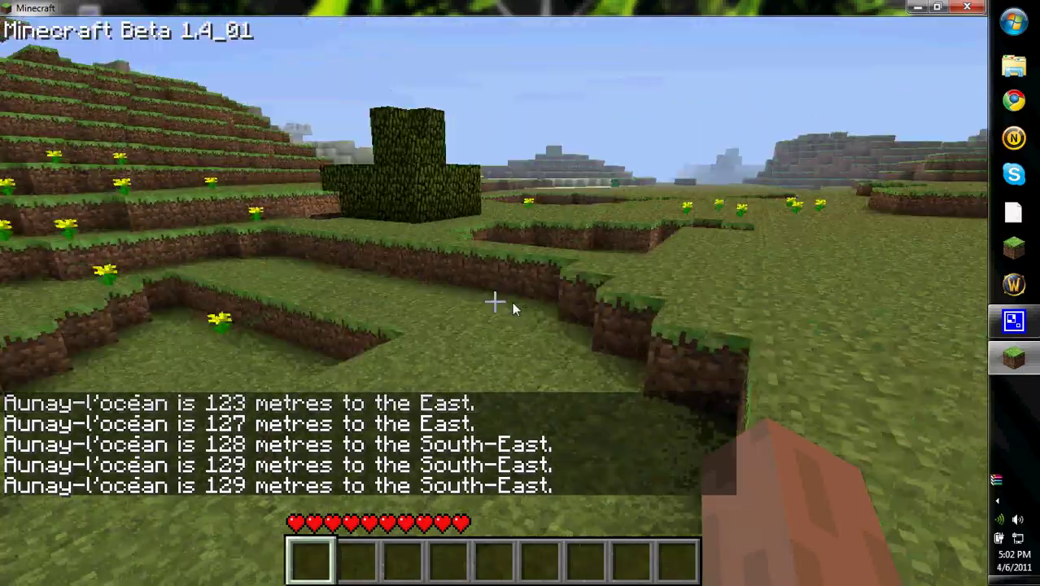
key("w")
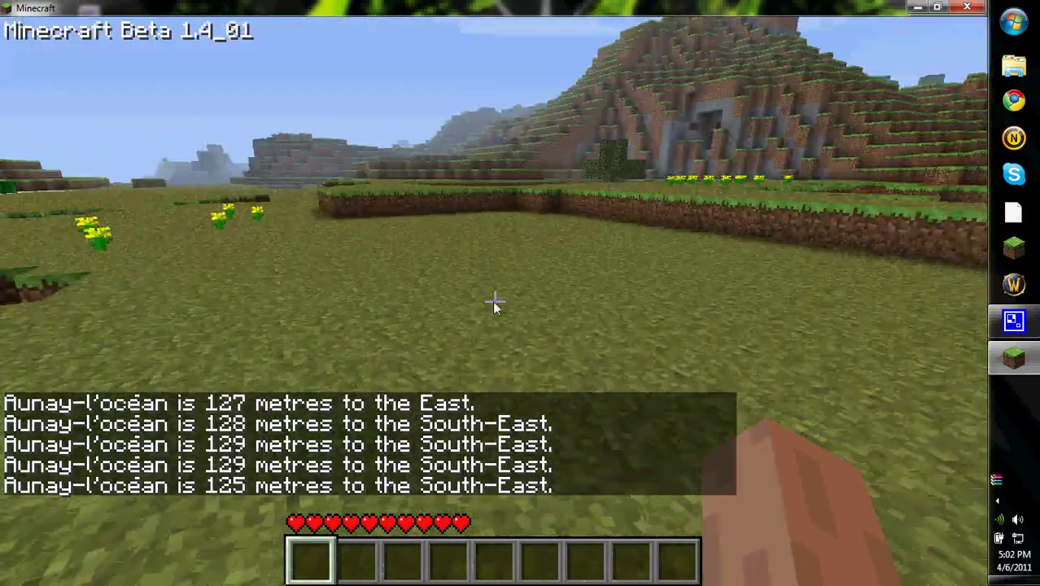
key("w")
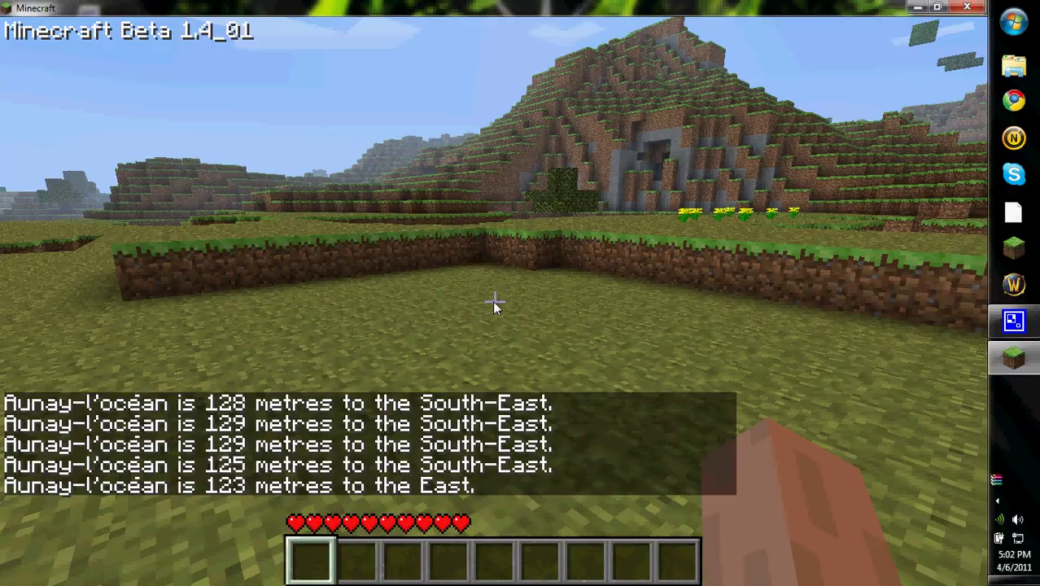
Cross the grassland and follow the sand path toward the village tower.
key("w")
key("space")
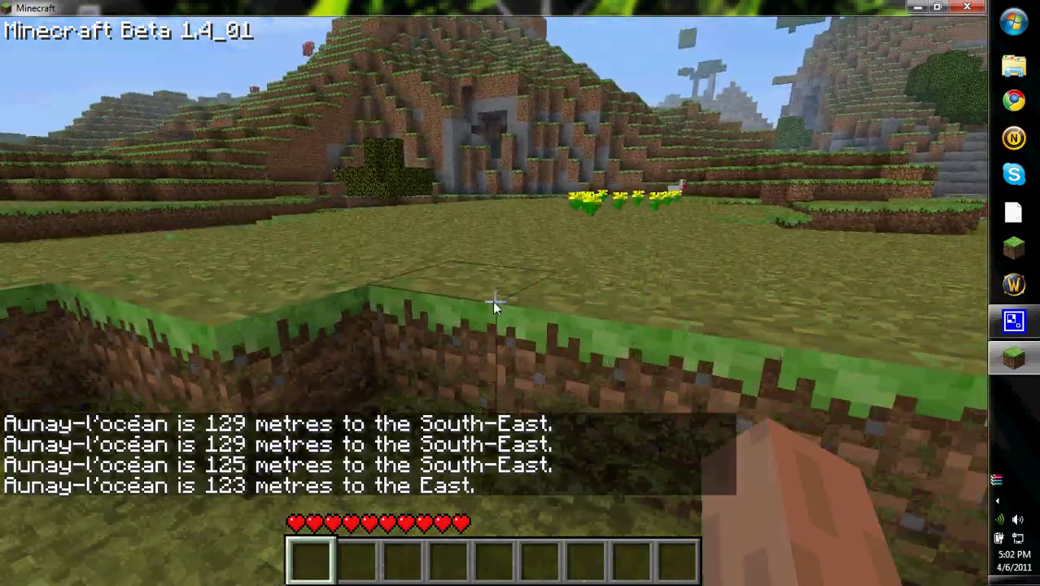
key("w")
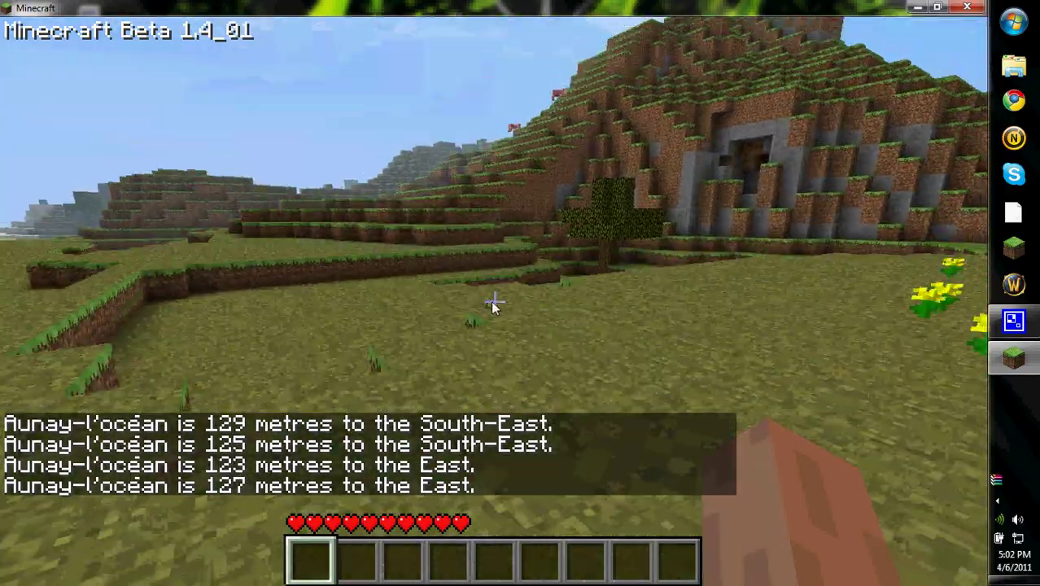
key("w")
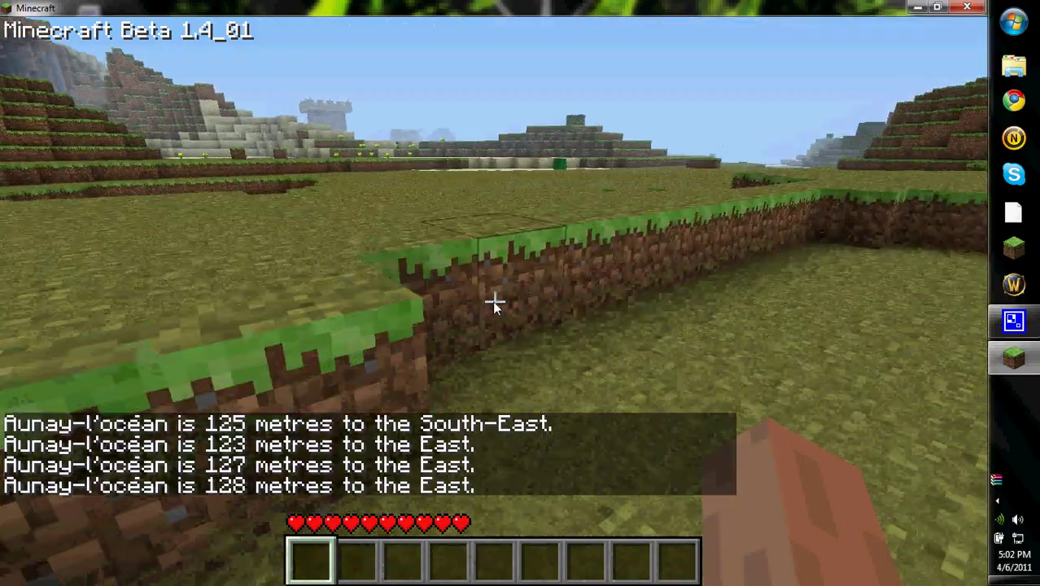
key("w")
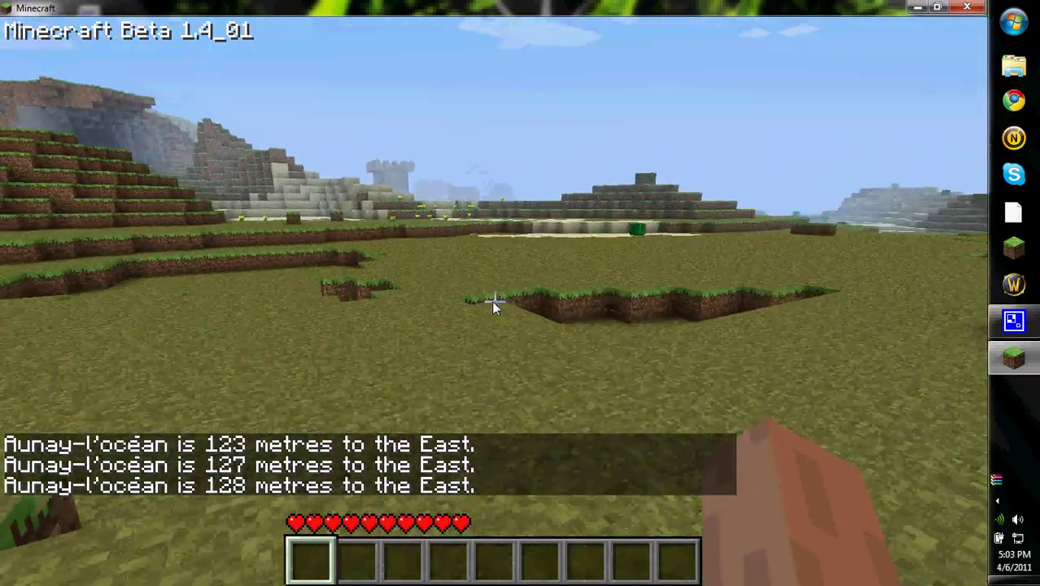
key("w")
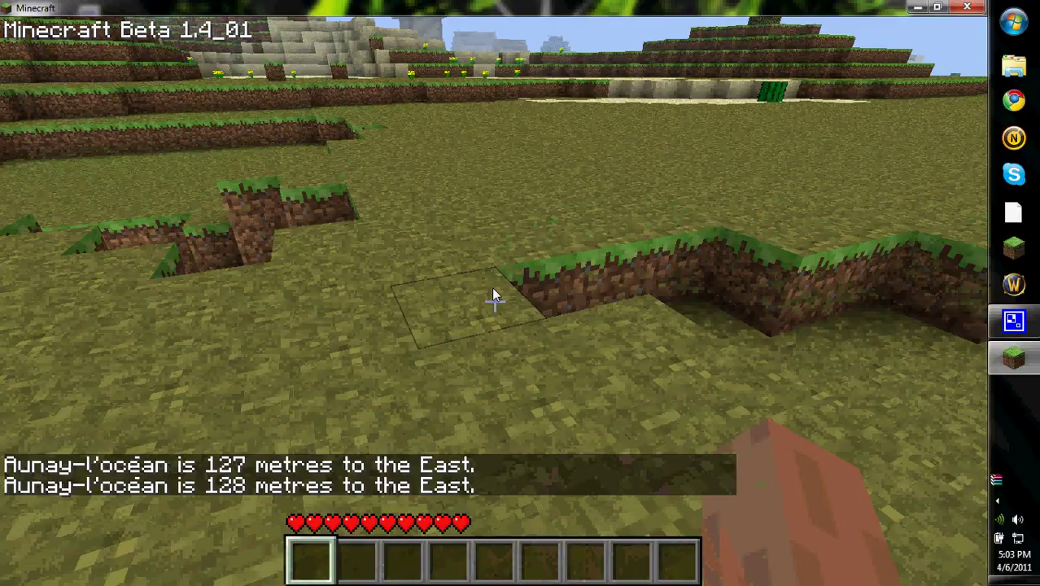
key("w")
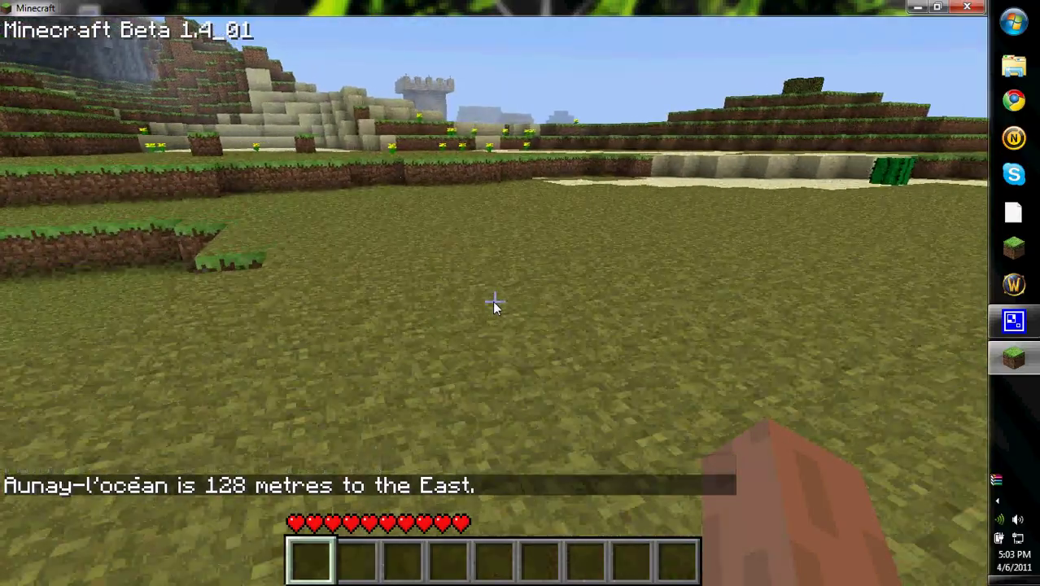
key("w")
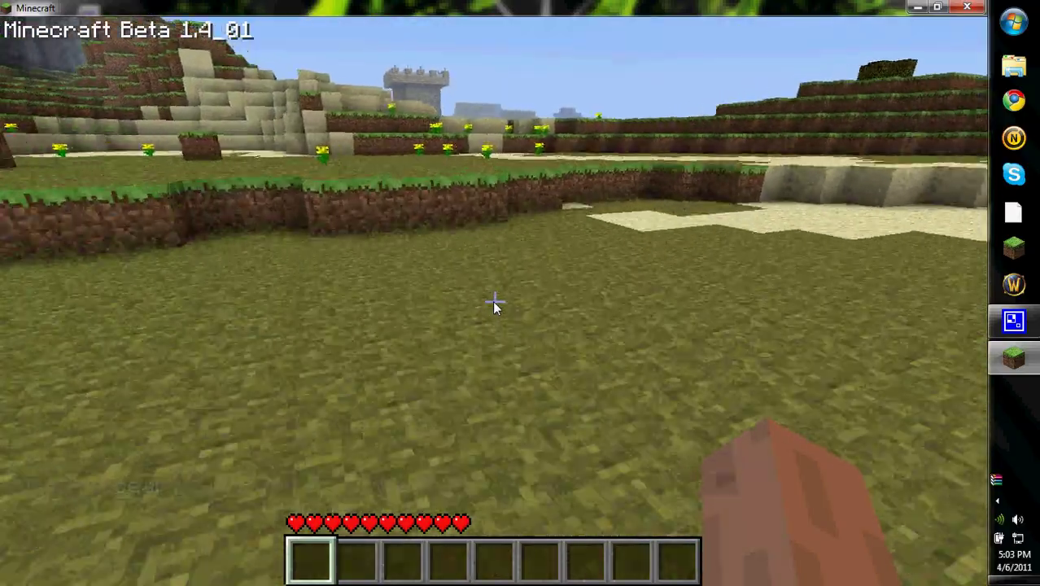
key("w")
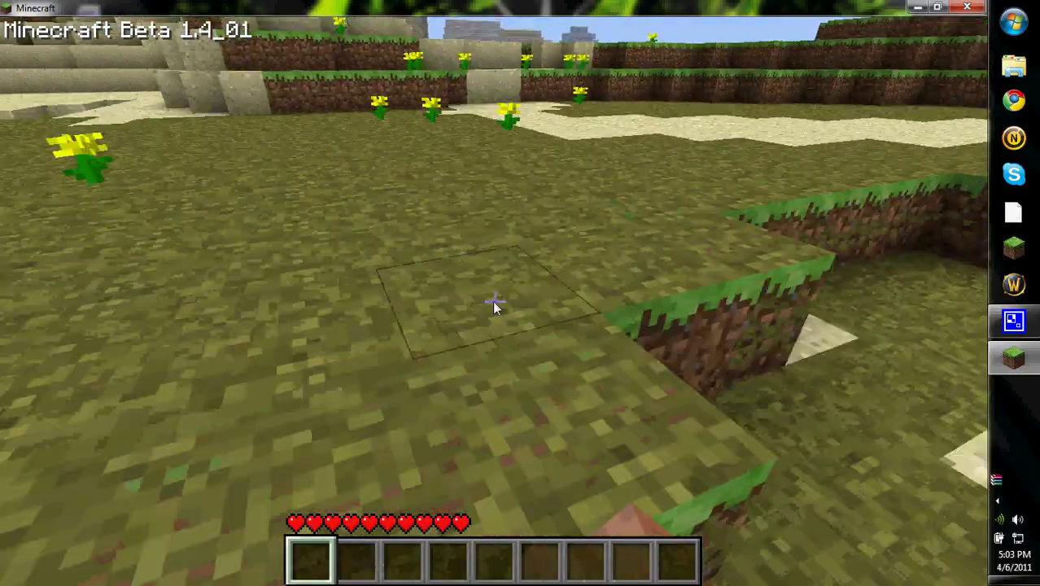
key("w")
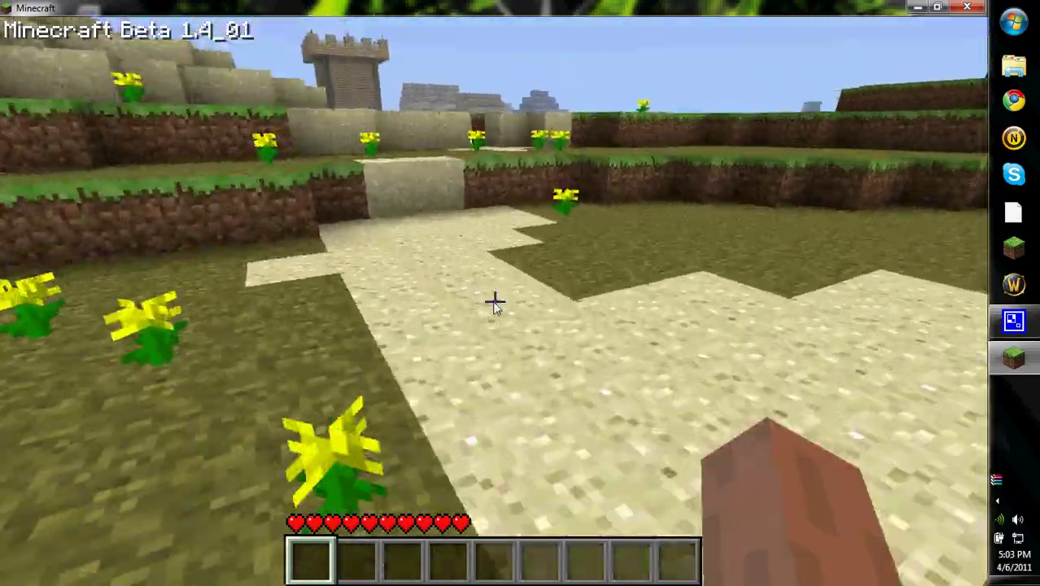
key("w")
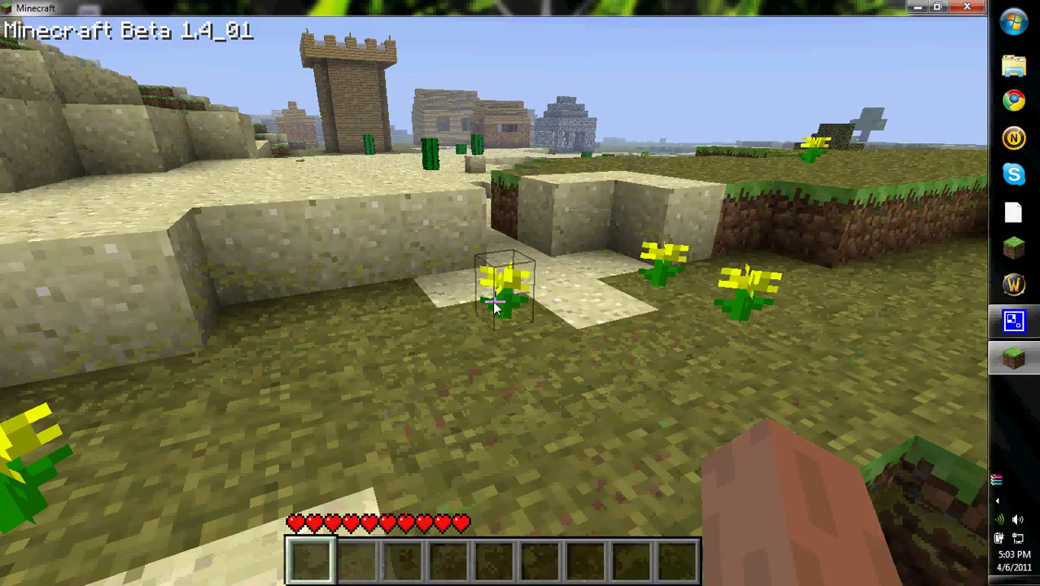
key("w")
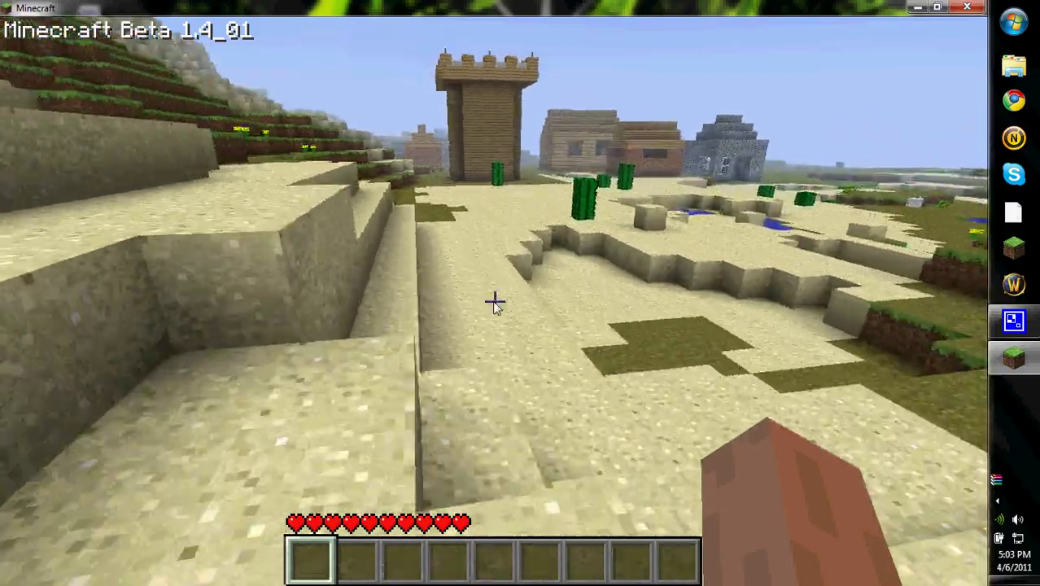
key("w")
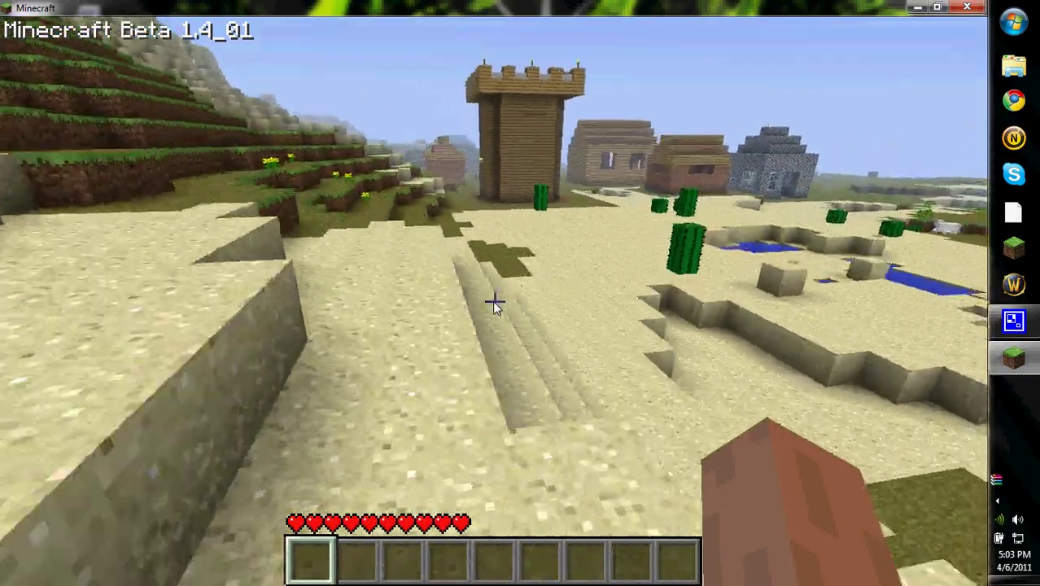
key("w")
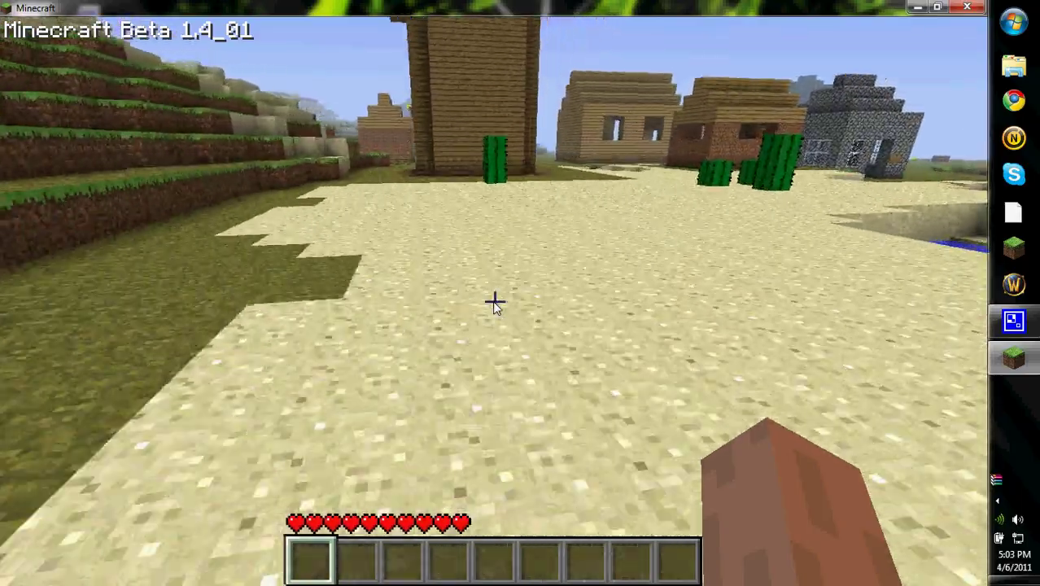
Walk past the tower into the wooden house with chests and step back as a villager arrives.
key("w")
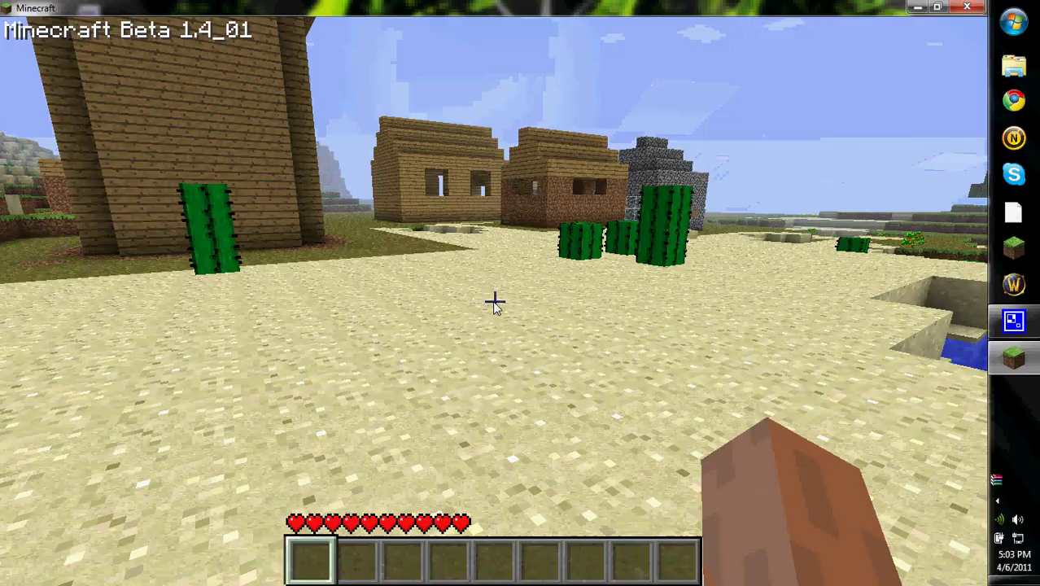
key("w")
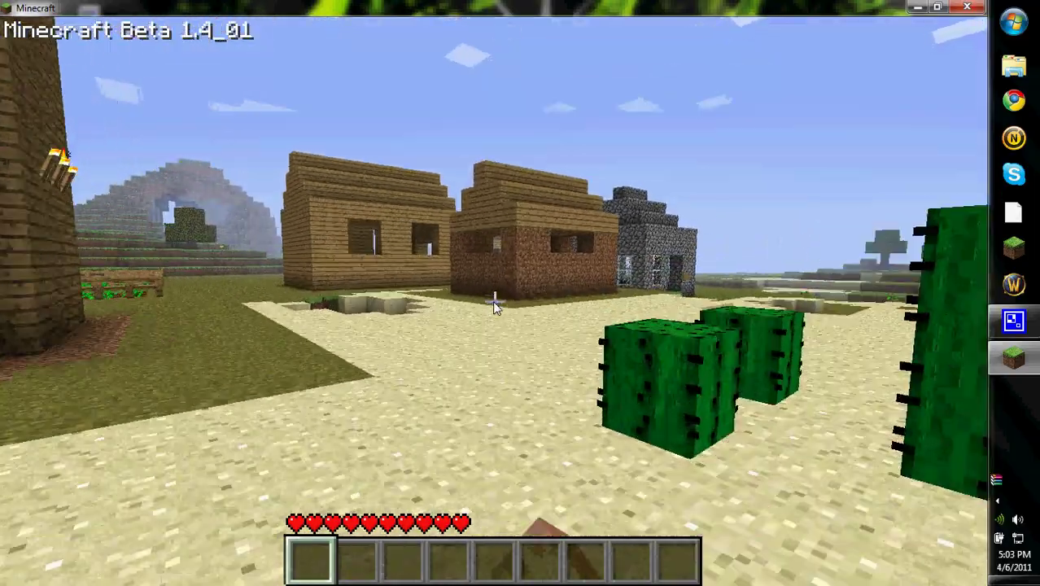
key("w")
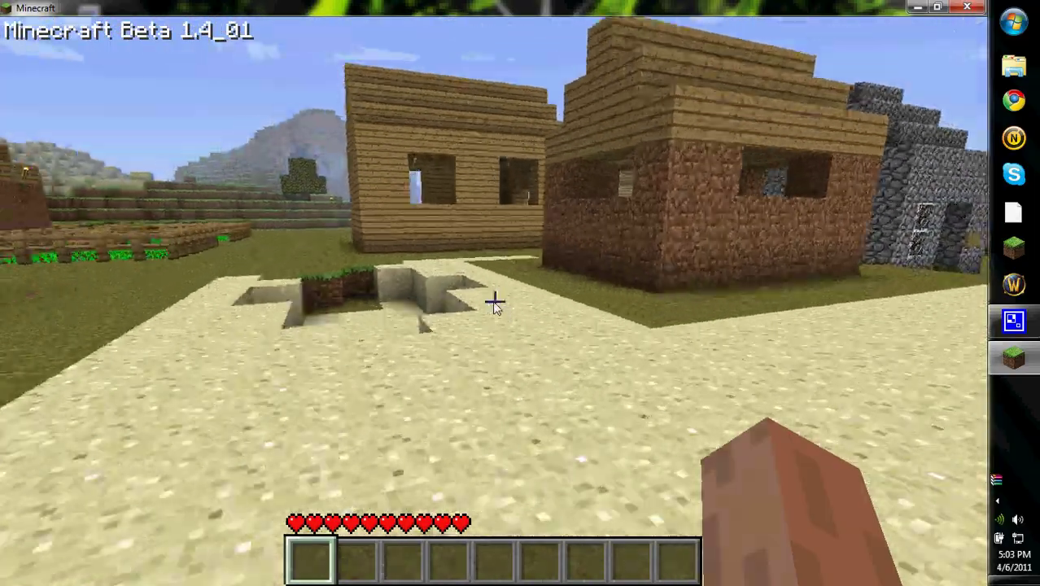
key("w")
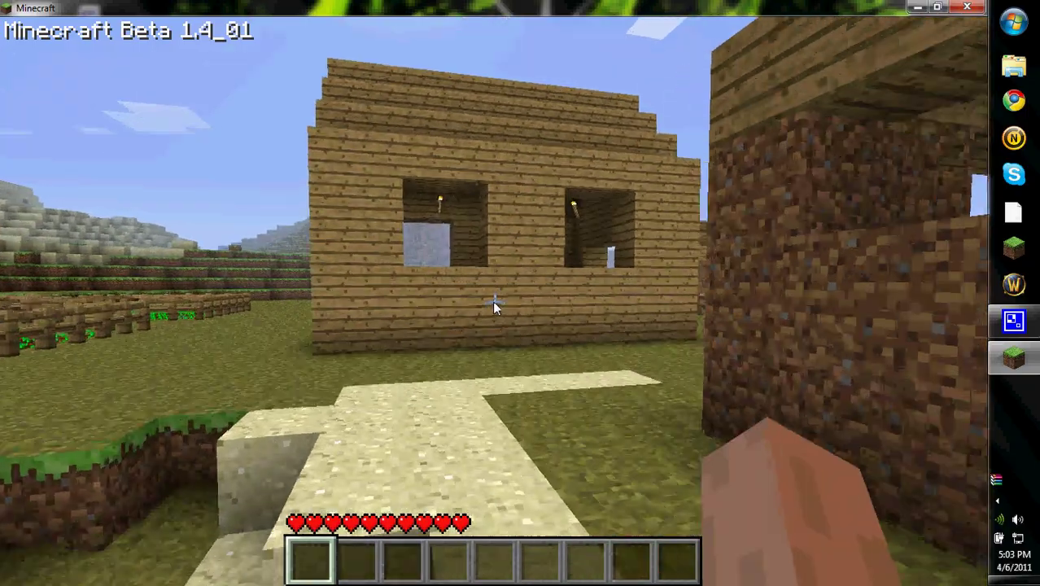
key("w")
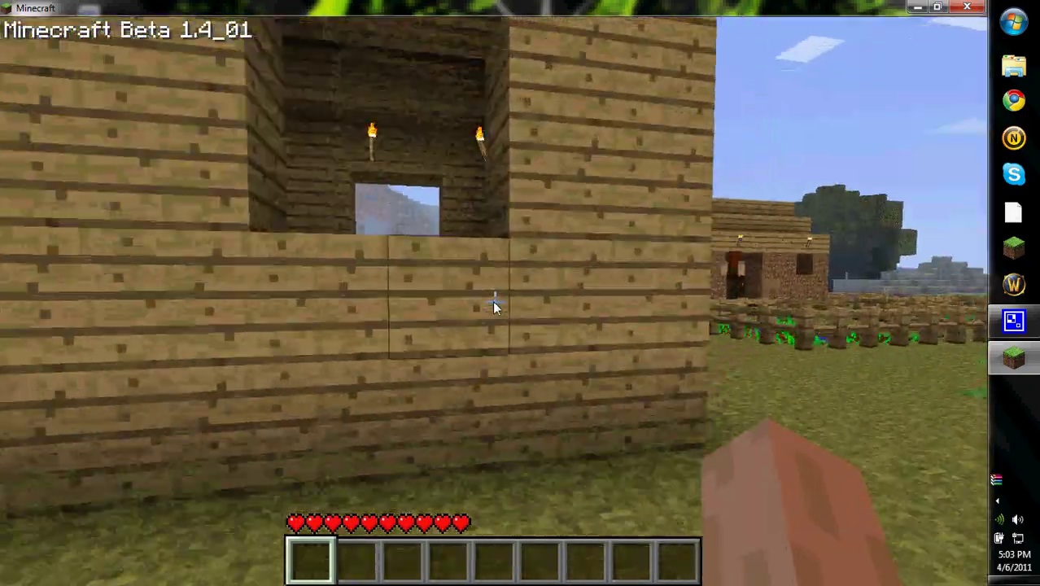
key("w")
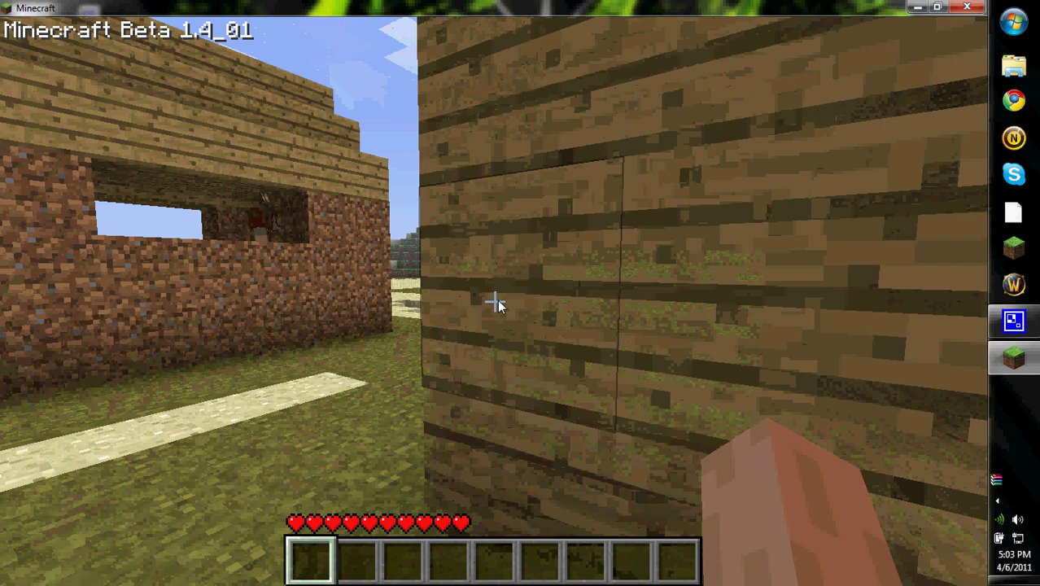
key("w")
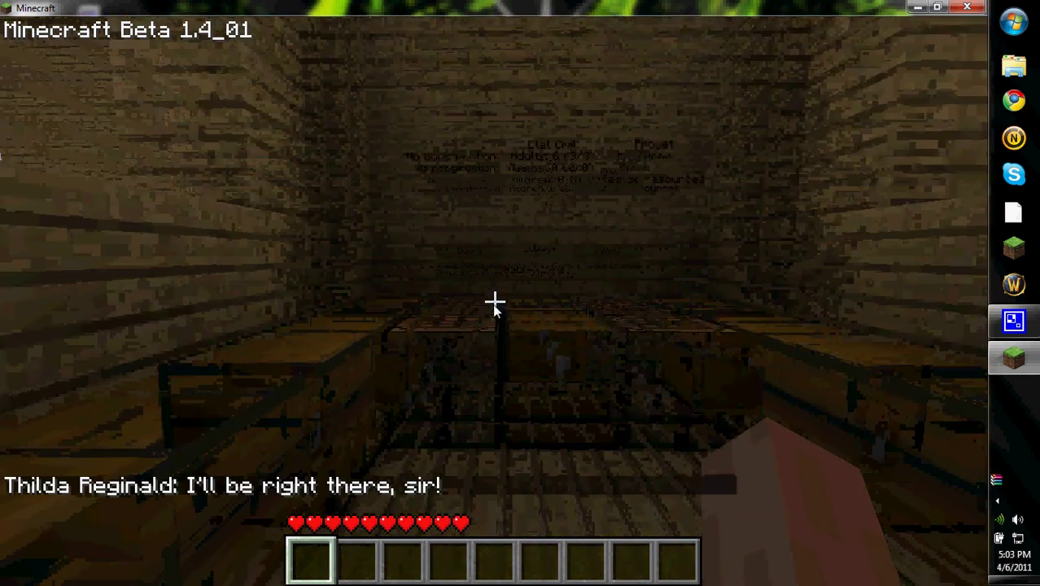
mouse_move(494, 303)
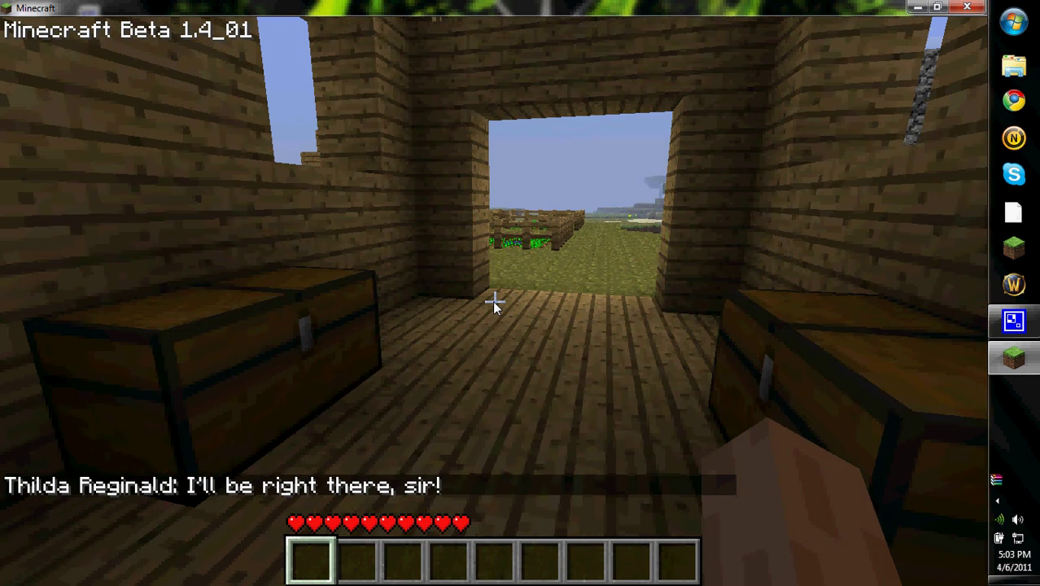
key("s")
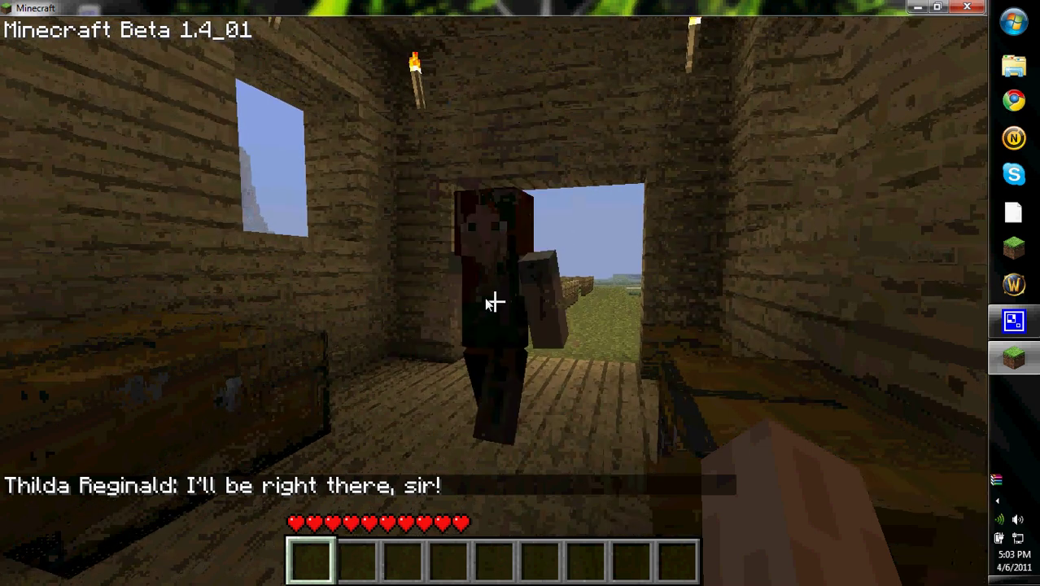
mouse_move(449, 326)
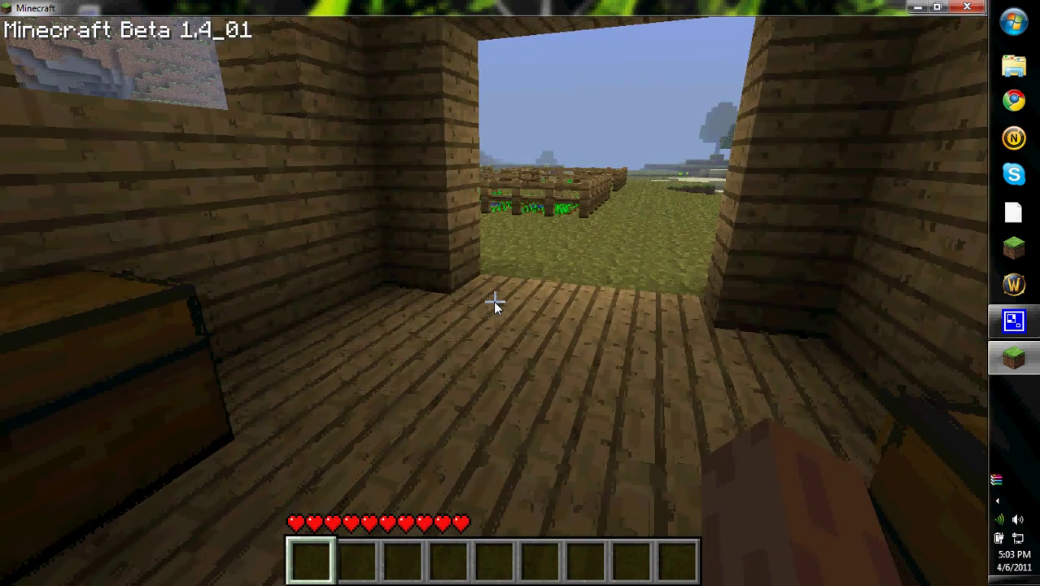
Save and quit the world to the title screen, then close the Minecraft window.
key("Escape")
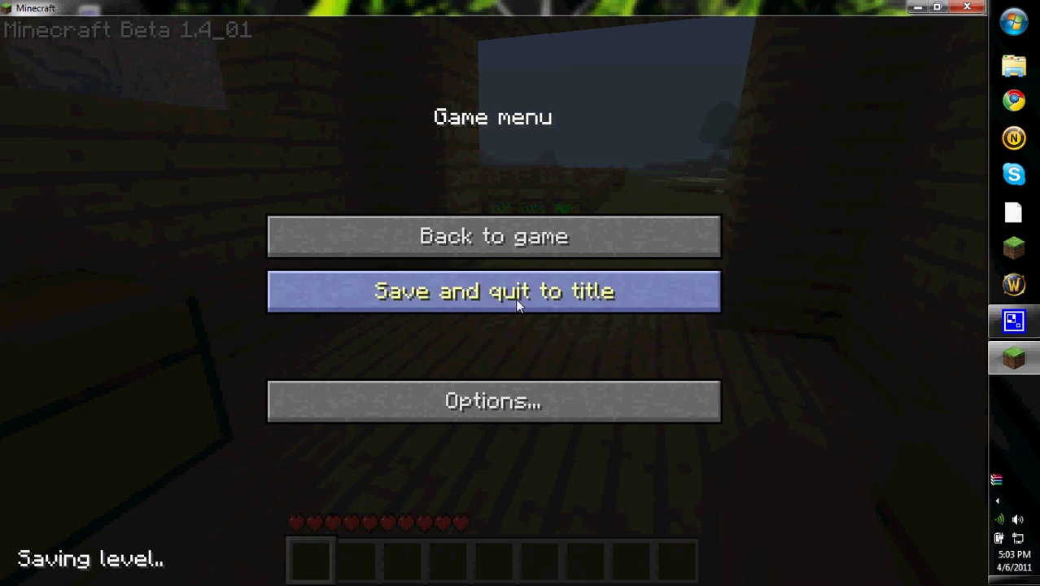
left_click(515, 298)
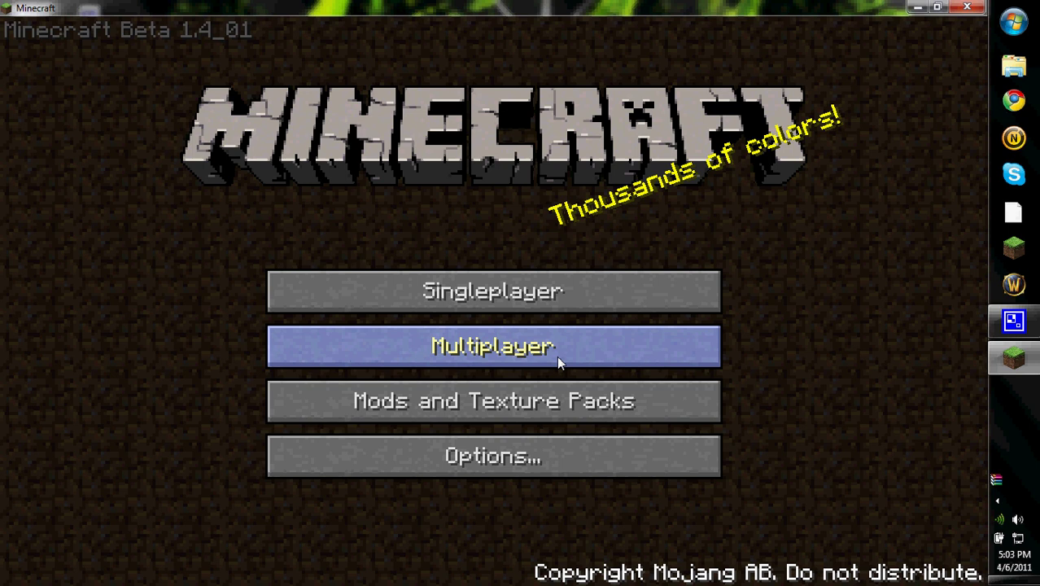
left_click(964, 8)
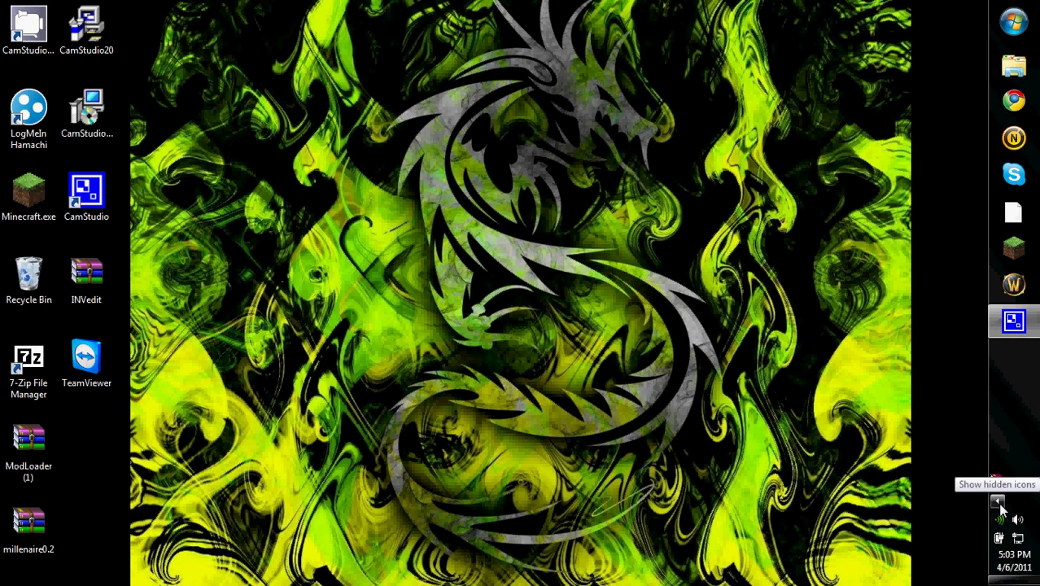
Restore the CamStudio recorder window from the hidden notification-area icons.
mouse_move(626, 281)
left_mouse_down()
mouse_move(452, 476)
mouse_move(449, 543)
left_mouse_up()
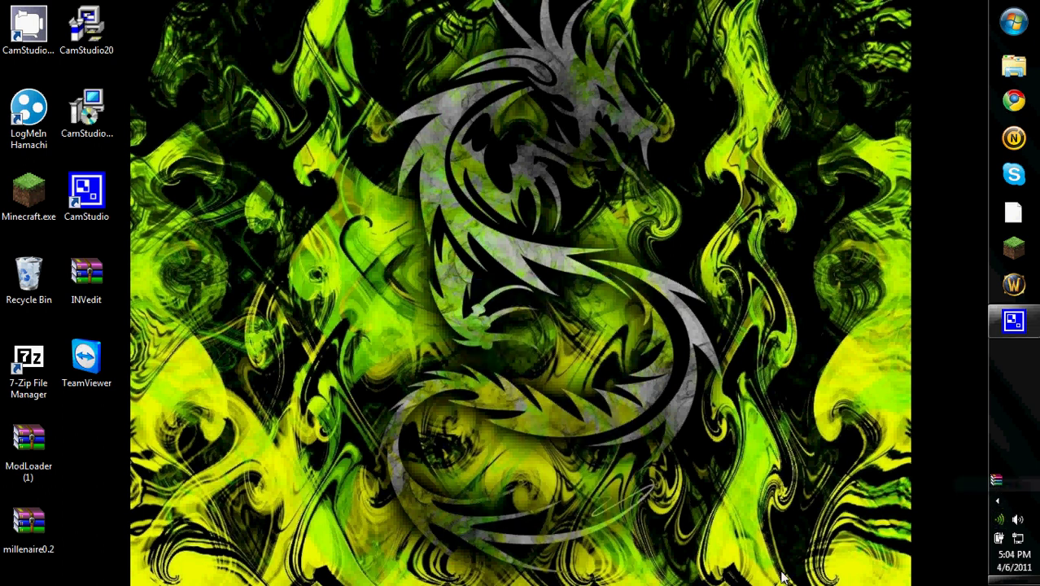
left_click(997, 504)
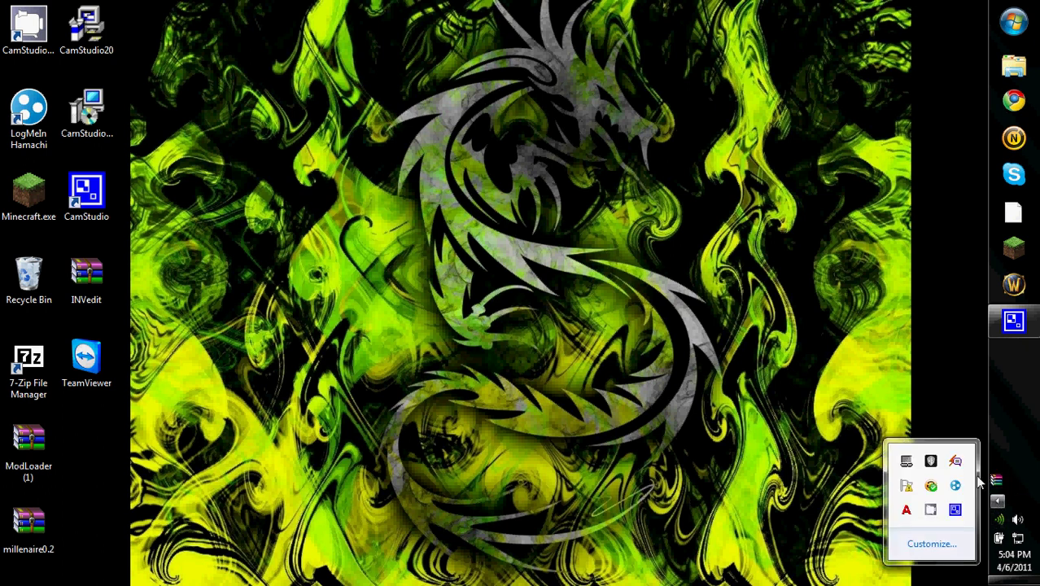
left_click(955, 513)
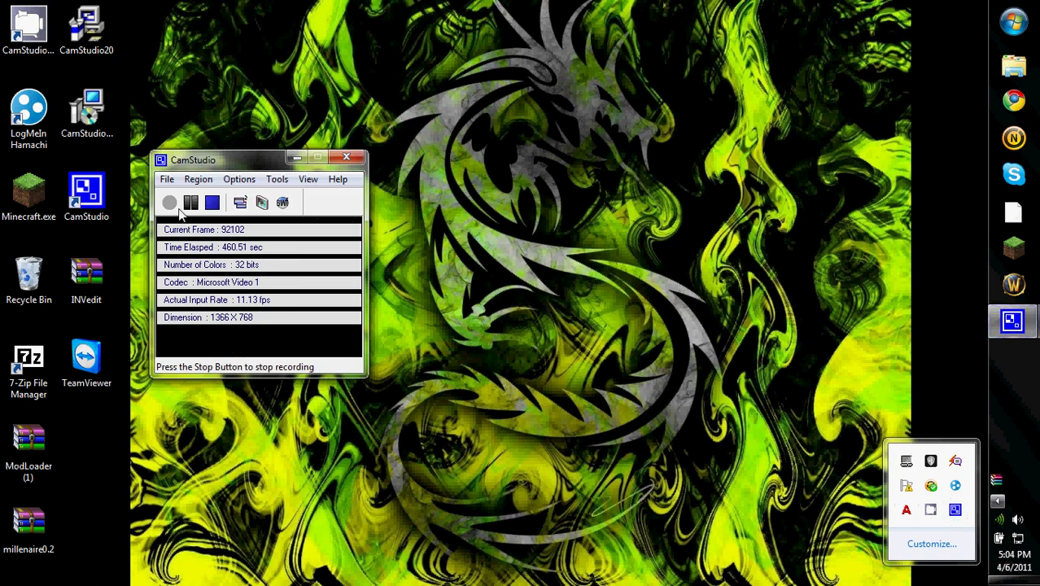